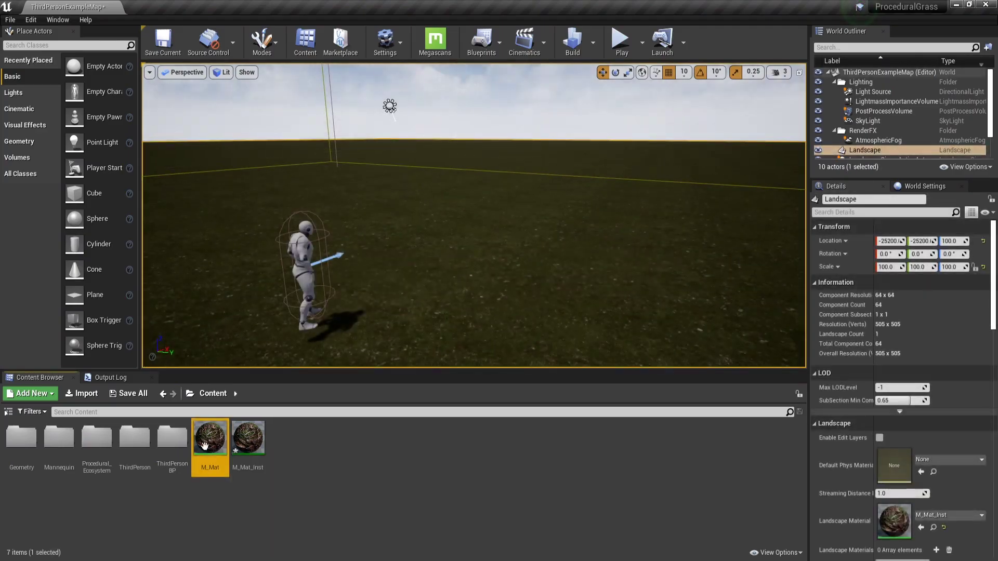
# - Open M_Mat to inspect the Layer Blend node's layers, then return to the level
pyautogui.doubleClick(210, 438)
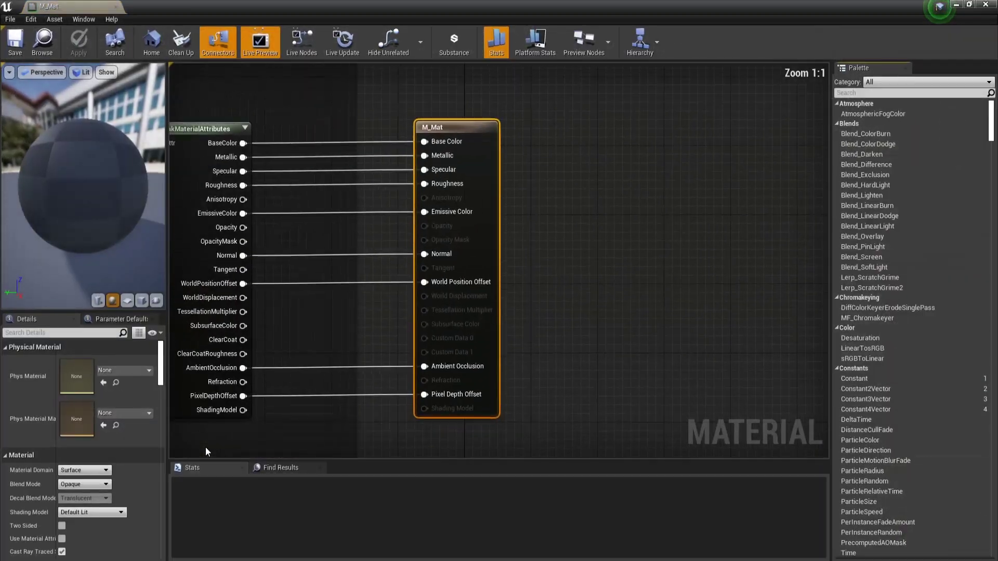
pyautogui.scroll(-4, 507, 346)
pyautogui.scroll(2, 346, 224)
pyautogui.click(346, 223)
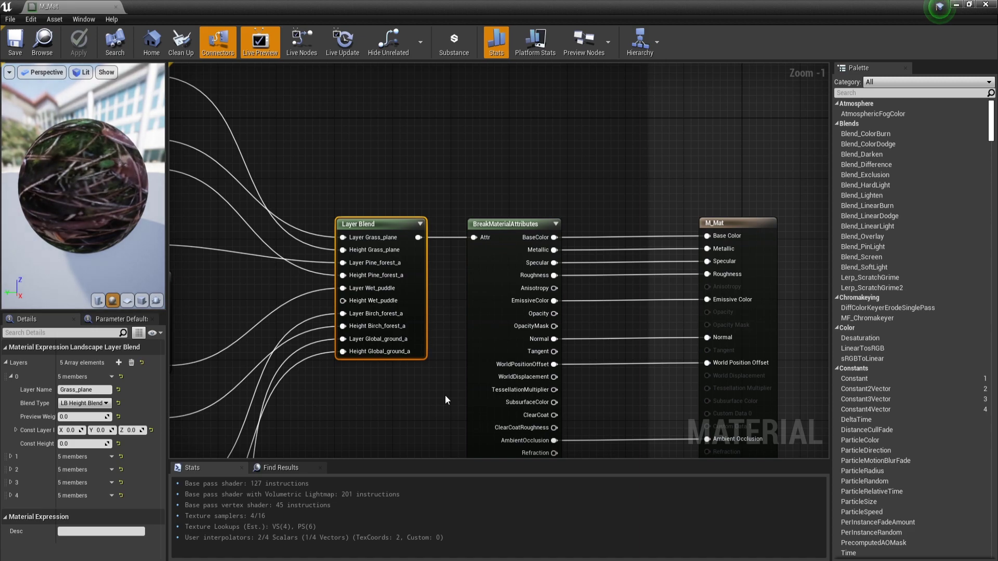
pyautogui.click(445, 395)
pyautogui.scroll(-1, 445, 395)
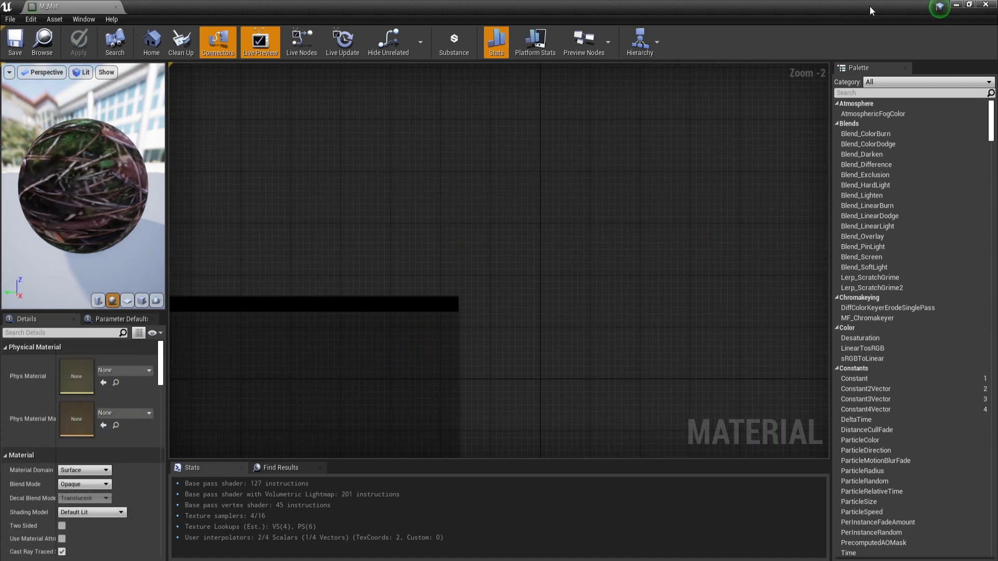
pyautogui.click(957, 4)
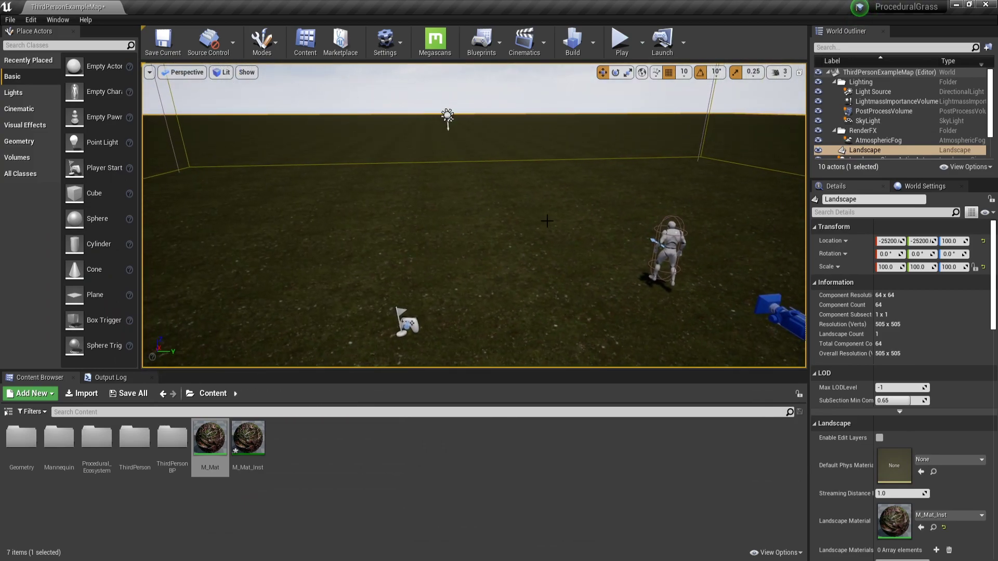
# - Reopen M_Mat and add a LandscapeGrassOutput node via a 'landscapegrass' search
pyautogui.doubleClick(210, 439)
pyautogui.rightClick(450, 203)
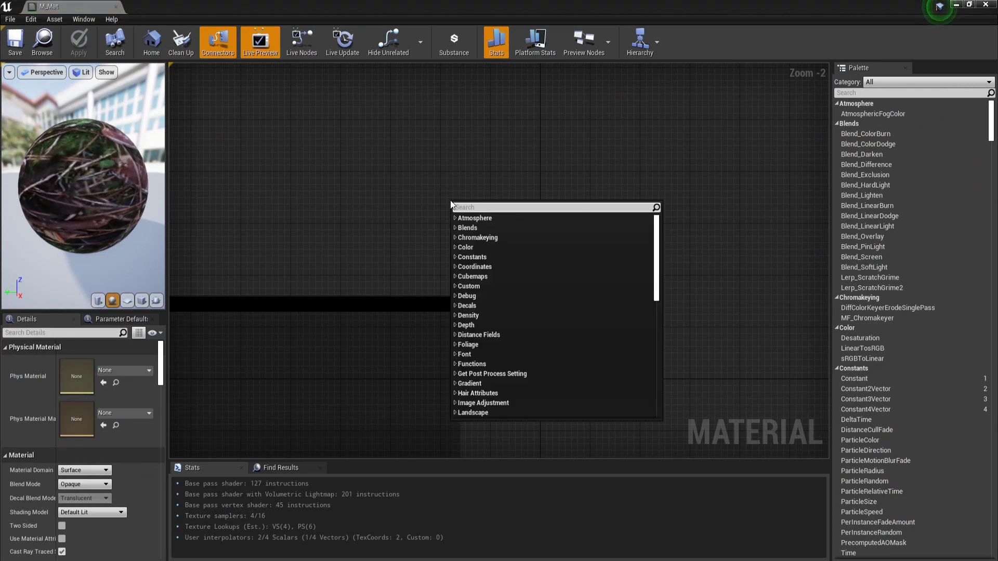
pyautogui.write('landscapegrass')
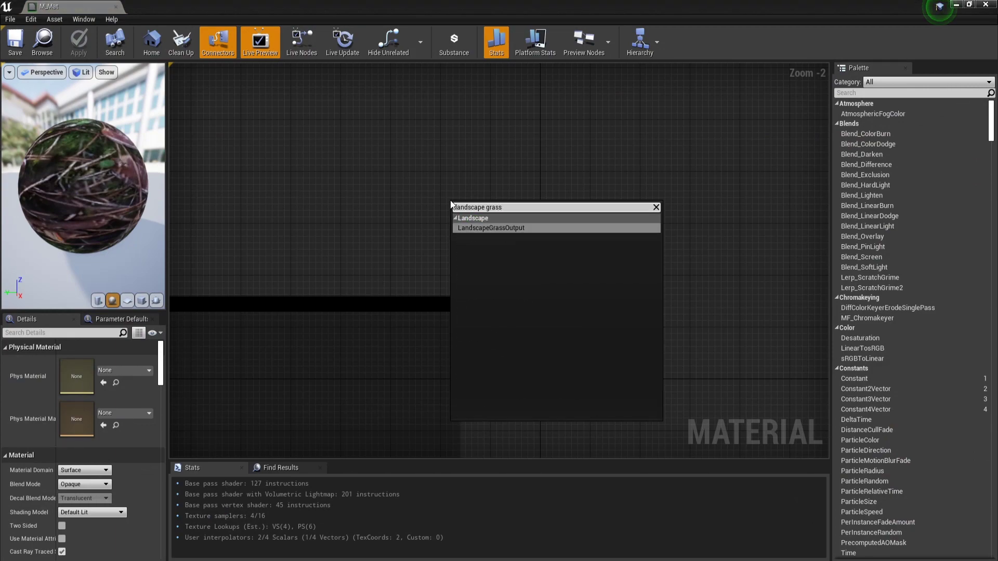
pyautogui.press('Return')
pyautogui.scroll(1, 588, 189)
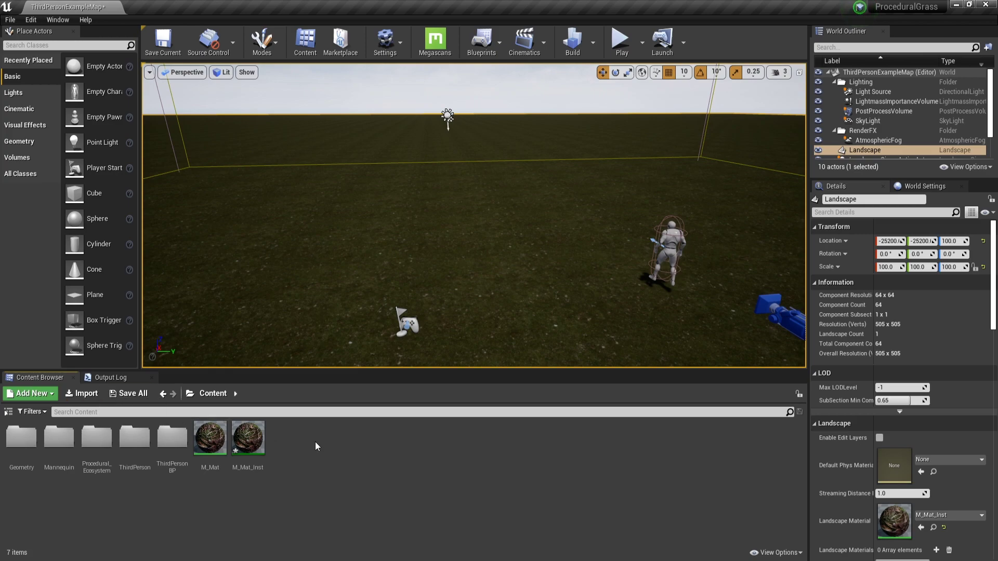
# - Create a new Landscape Grass Type asset named Grass
pyautogui.rightClick(310, 441)
pyautogui.moveTo(350, 342)
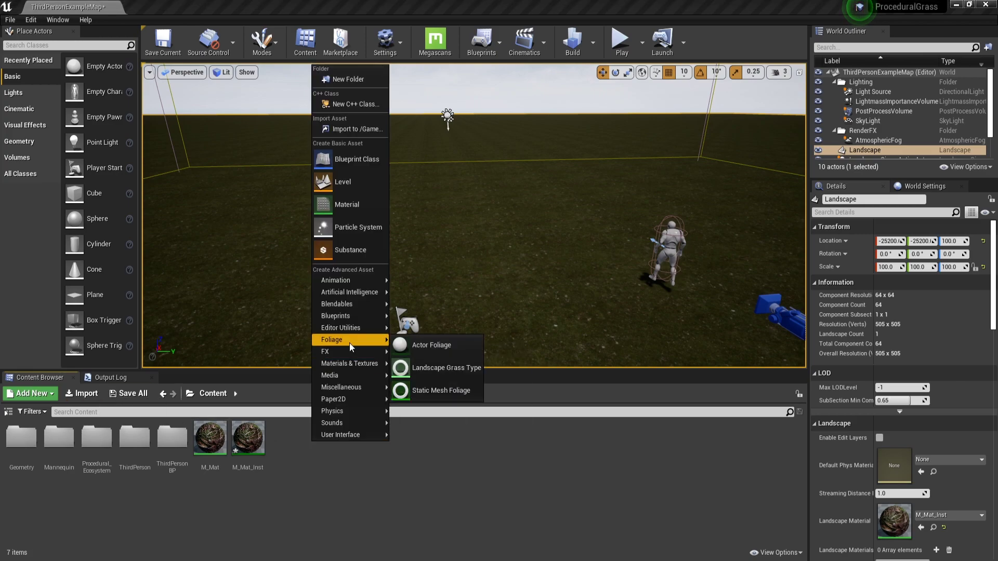
pyautogui.click(426, 369)
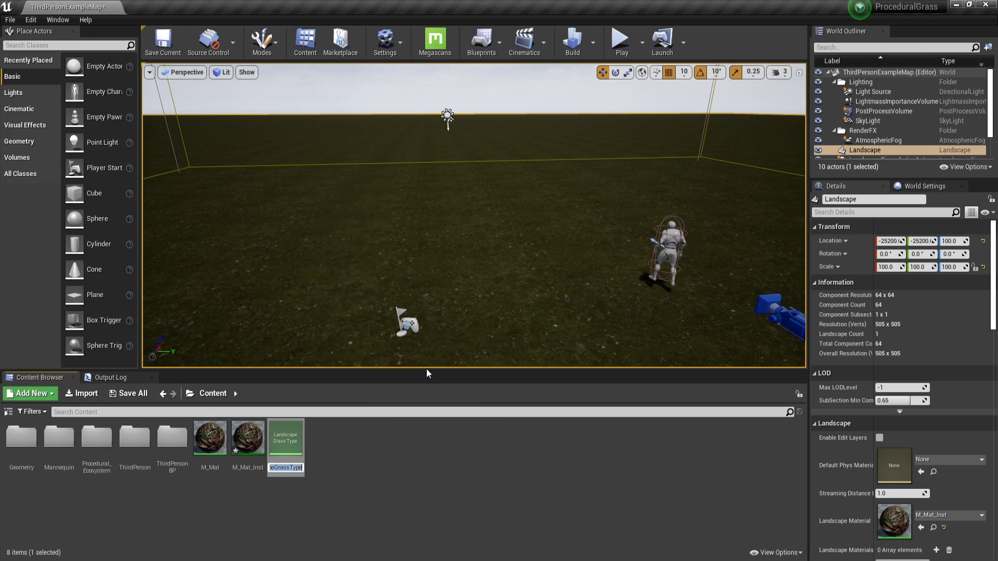
pyautogui.write('Grass')
pyautogui.press('Return')
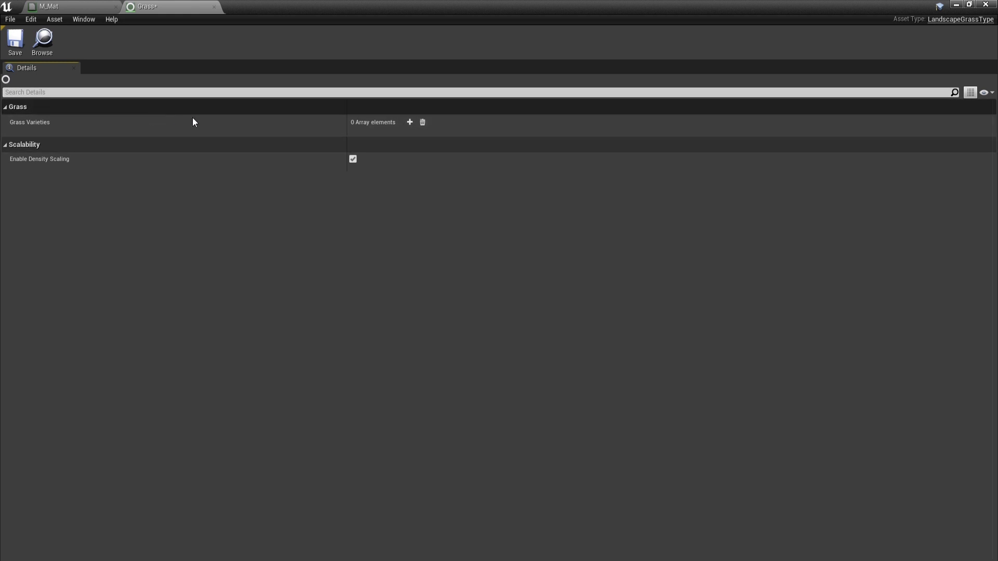
# - Add grass varieties to Grass and assign their meshes from the Ground folder
pyautogui.click(410, 123)
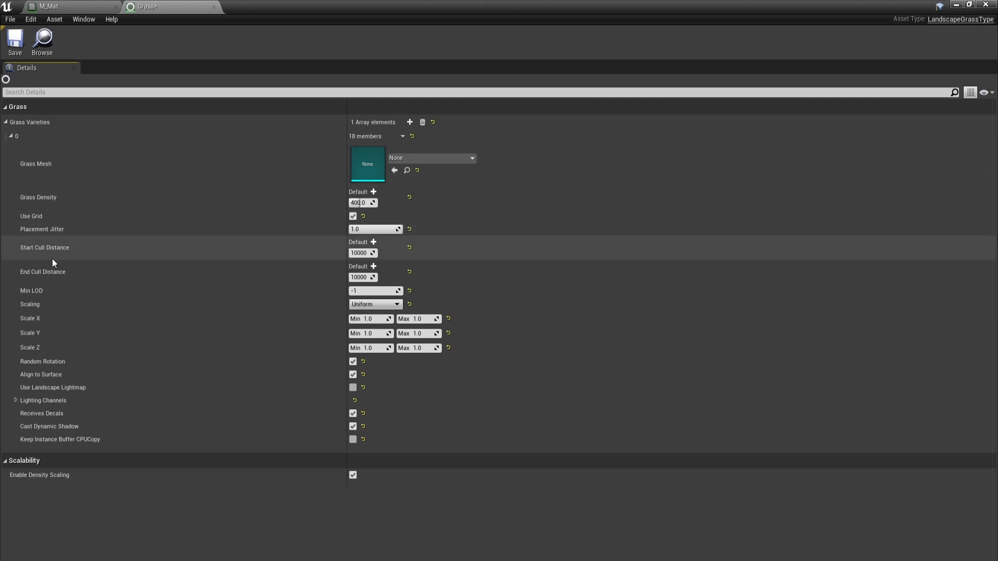
pyautogui.moveTo(89, 275)
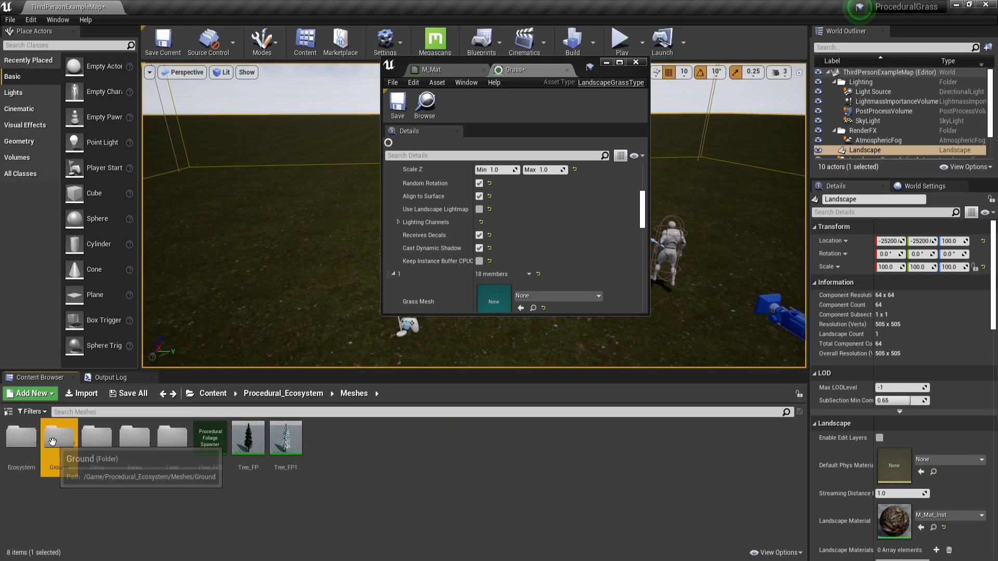
pyautogui.doubleClick(52, 441)
pyautogui.click(393, 225)
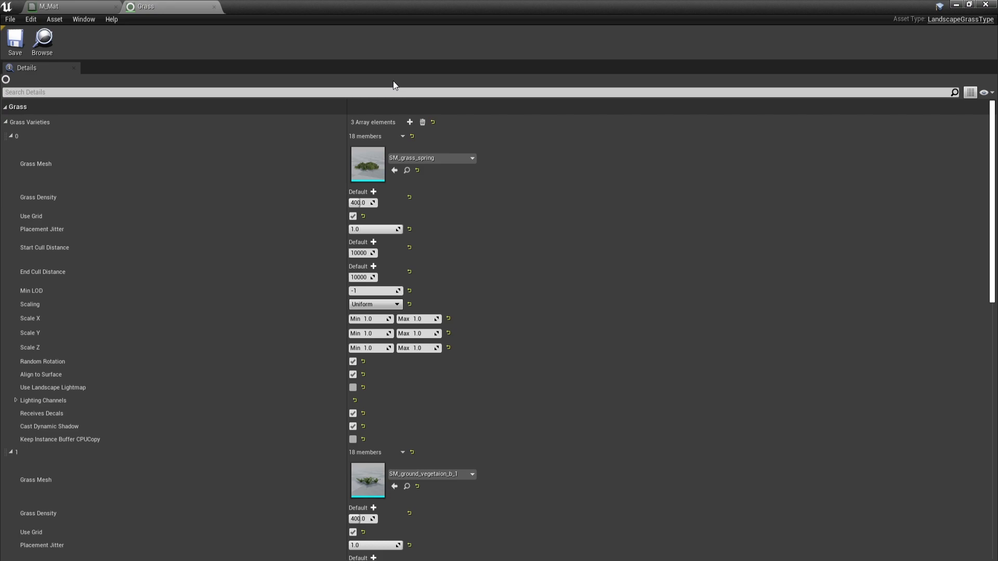
# - Float the Grass editor and bring the M_Mat material editor up full screen
pyautogui.doubleClick(417, 7)
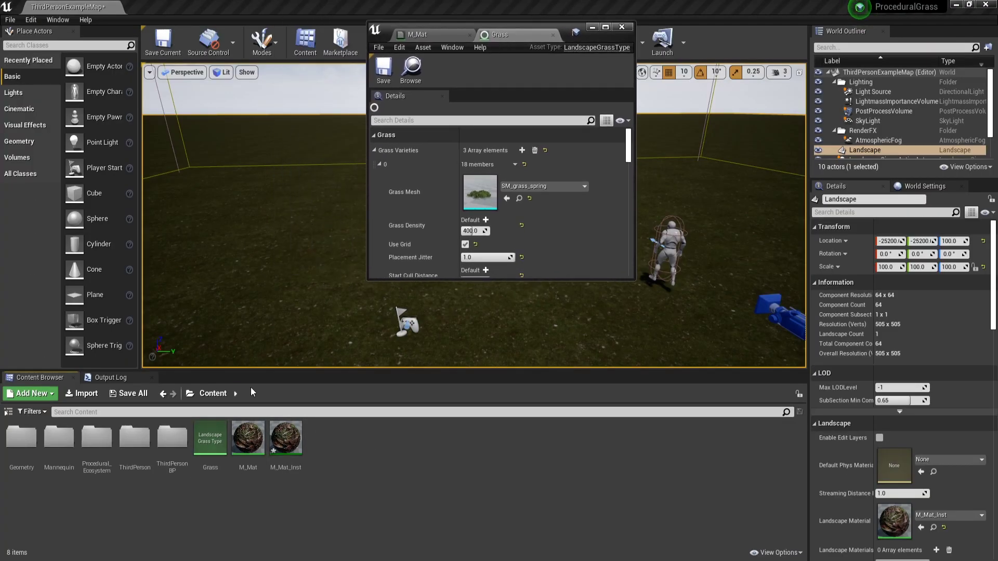
pyautogui.click(210, 439)
pyautogui.click(428, 37)
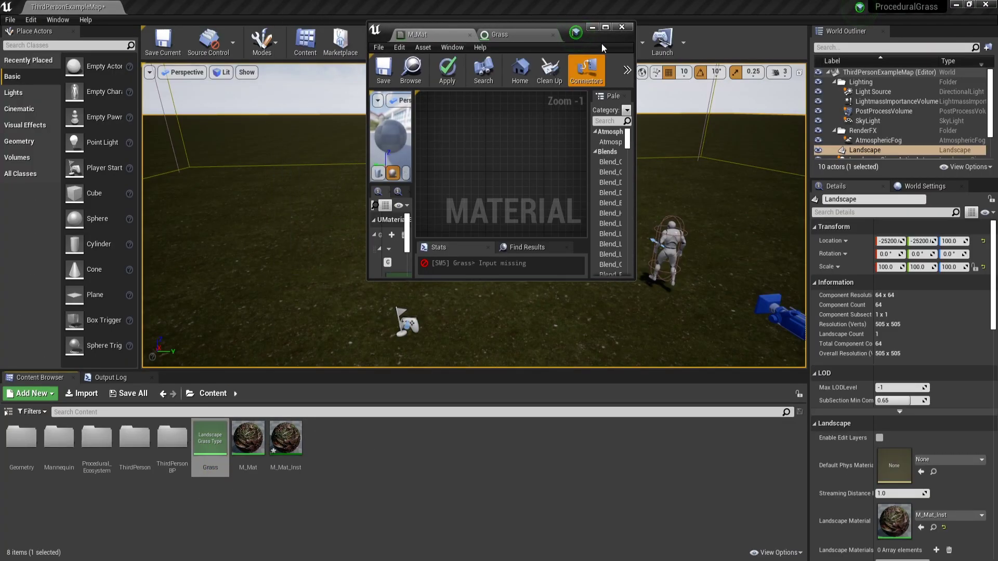
pyautogui.doubleClick(600, 41)
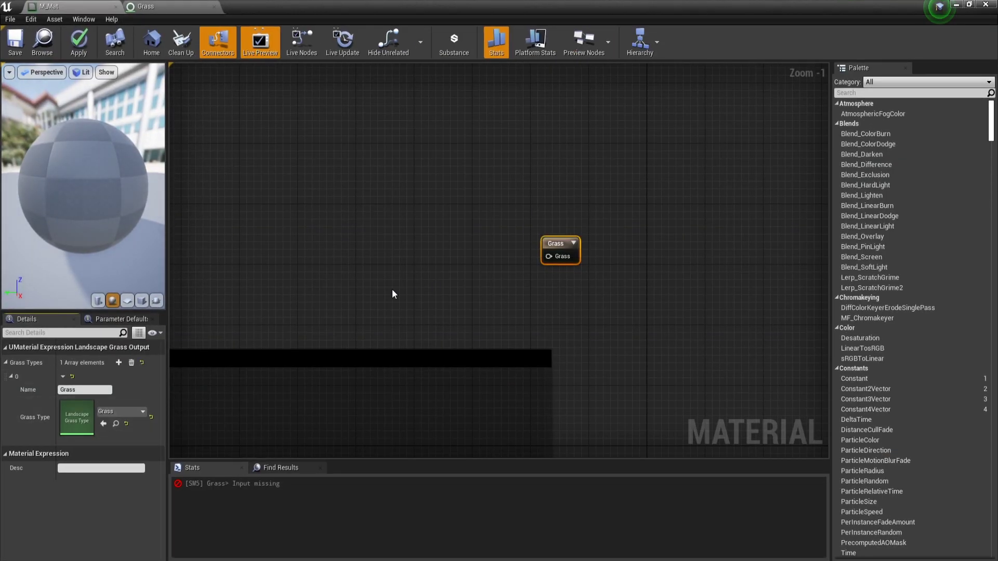
# - Add a LandscapeLayerSample node and wire it into the Grass output
pyautogui.click(239, 449)
pyautogui.rightClick(351, 261)
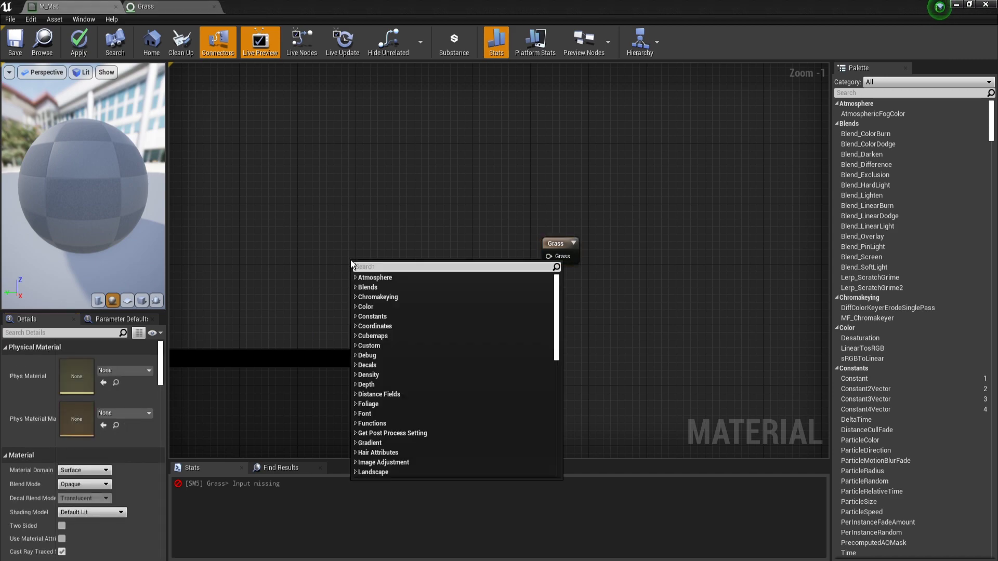
pyautogui.write('layer sam')
pyautogui.press('Return')
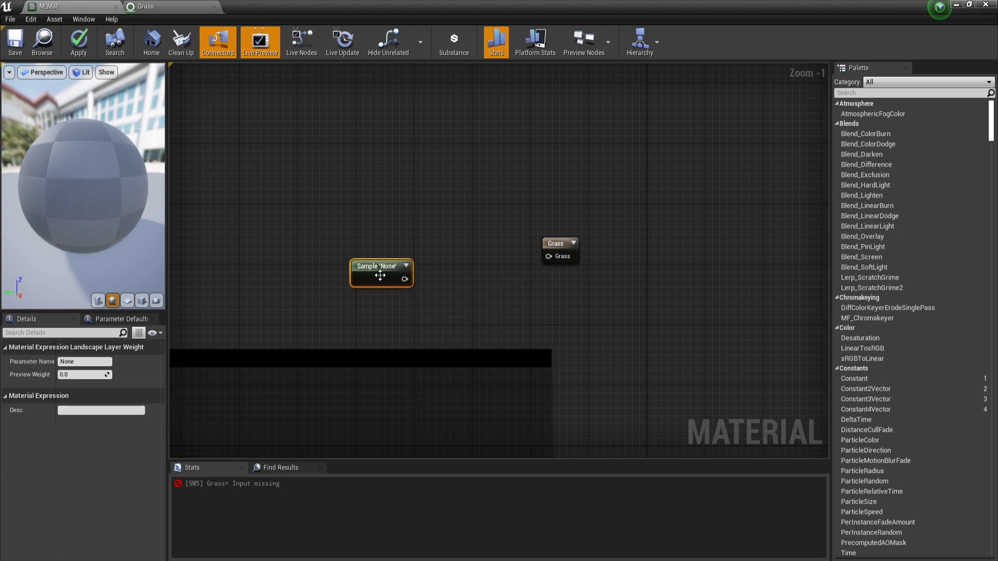
pyautogui.moveTo(403, 279); pyautogui.dragTo(550, 254)
# - Check Layer Blend's layer names and set the layer sample to read Grass_plane
pyautogui.scroll(-1, 554, 254)
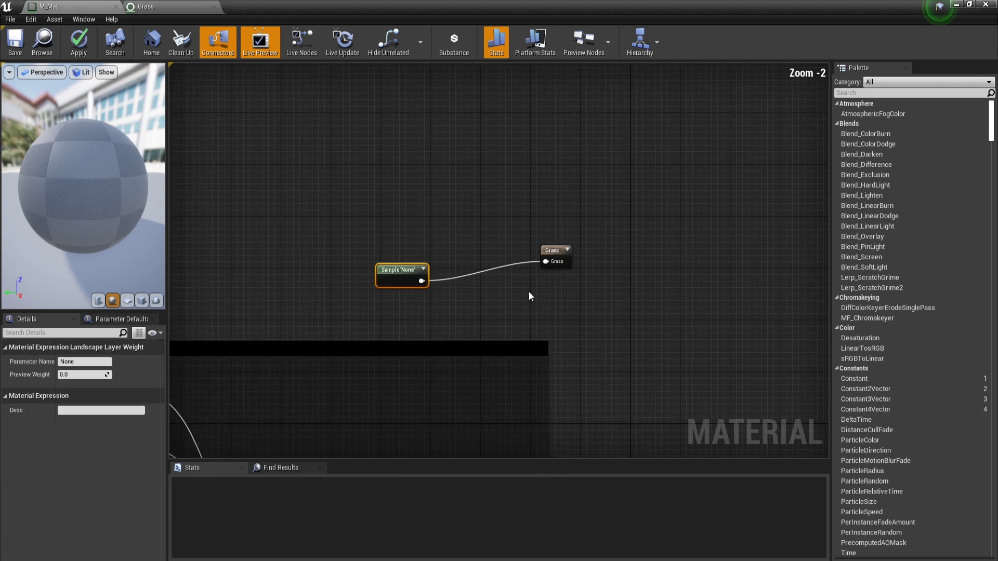
pyautogui.scroll(1, 529, 291)
pyautogui.scroll(1, 505, 246)
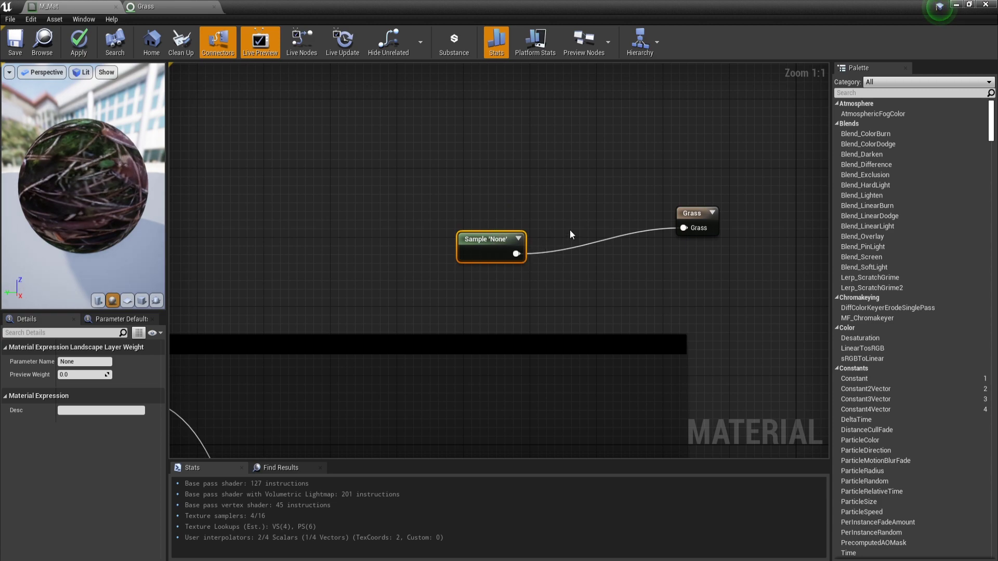
pyautogui.scroll(-2, 591, 233)
pyautogui.scroll(2, 486, 263)
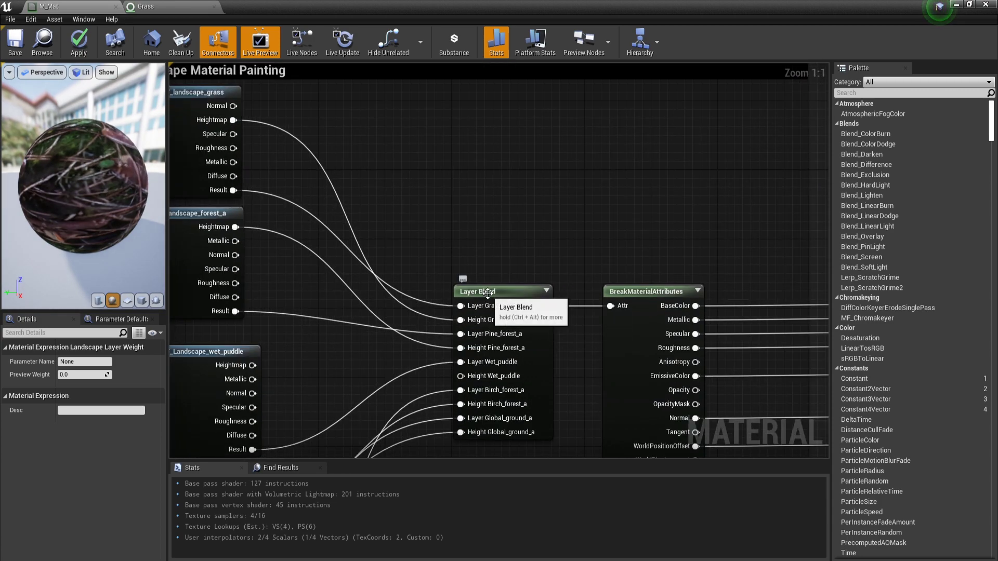
pyautogui.click(488, 292)
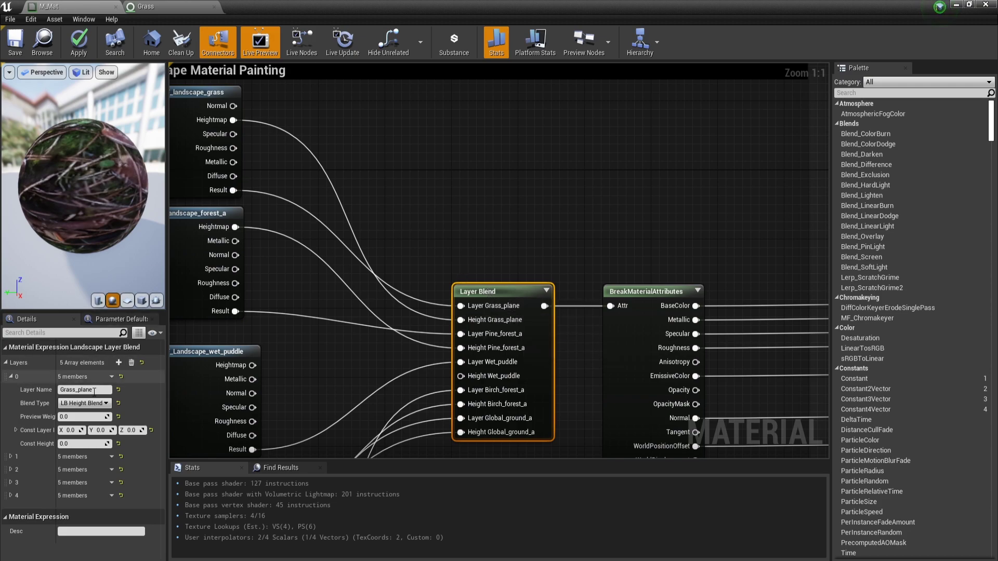
pyautogui.scroll(-3, 305, 382)
pyautogui.scroll(3, 447, 213)
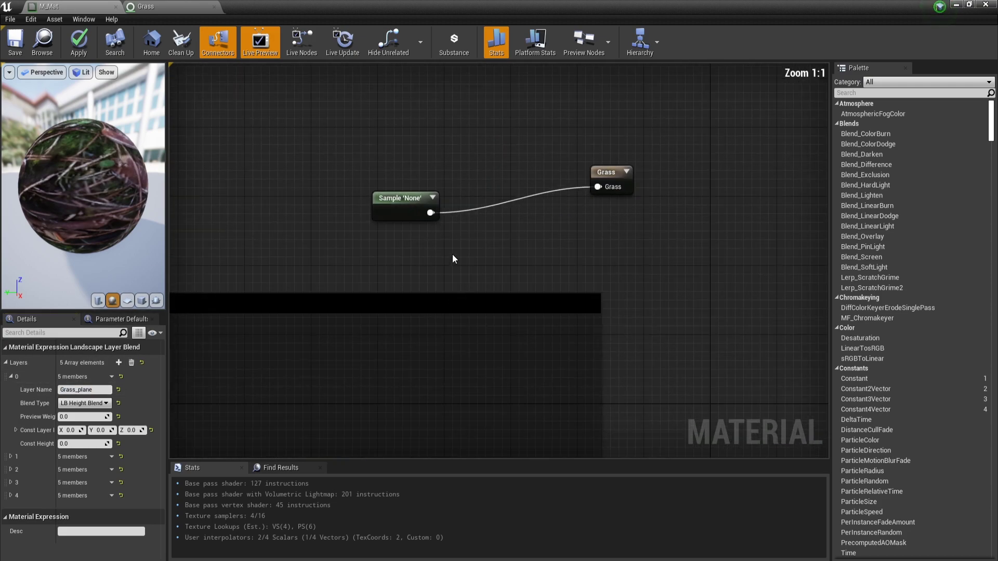
pyautogui.click(410, 206)
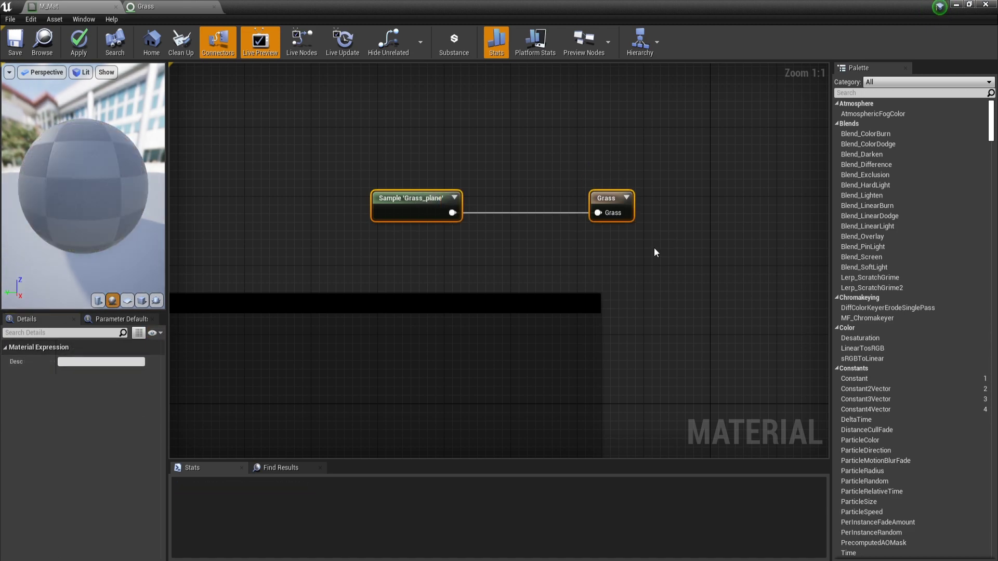
pyautogui.click(78, 42)
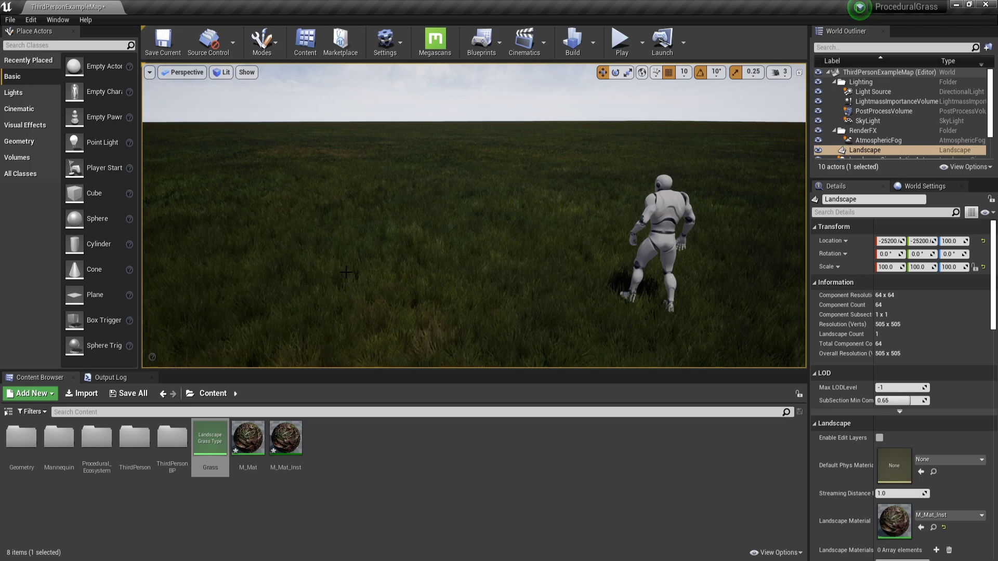
# - Set the Grass type's three variety densities to 60, 30 and 50
pyautogui.press('f')
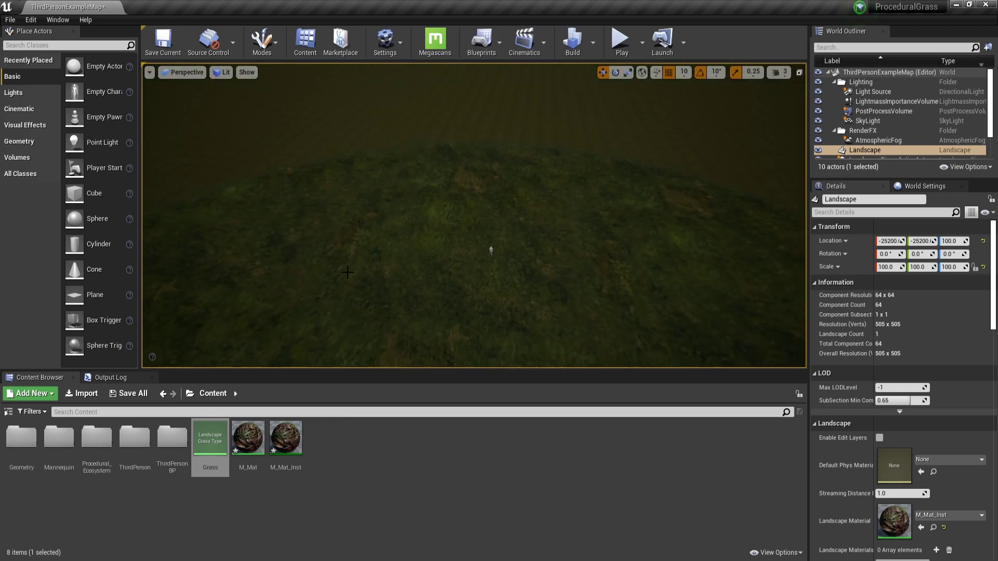
pyautogui.doubleClick(210, 439)
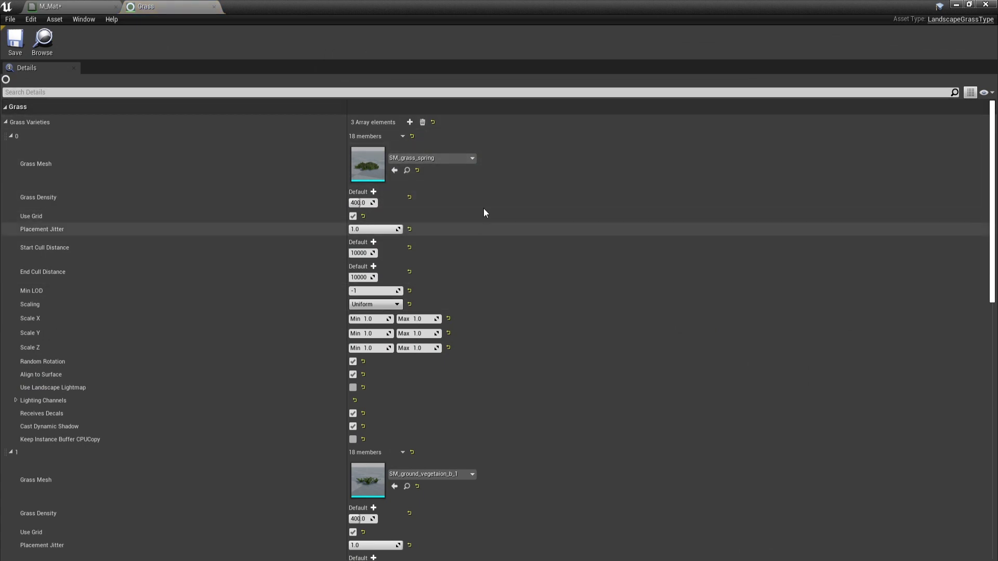
pyautogui.click(360, 204)
pyautogui.scroll(-5, 441, 216)
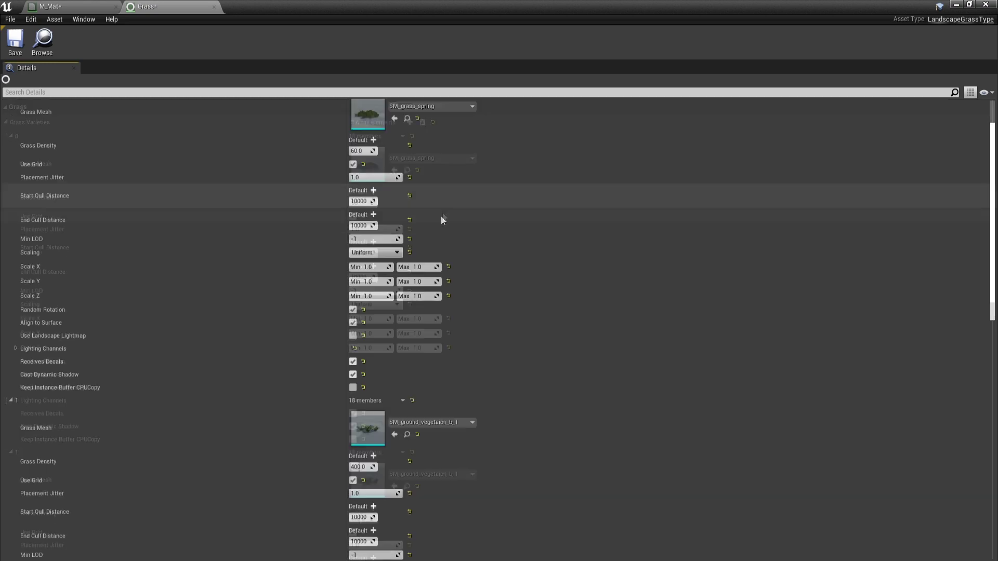
pyautogui.click(357, 399)
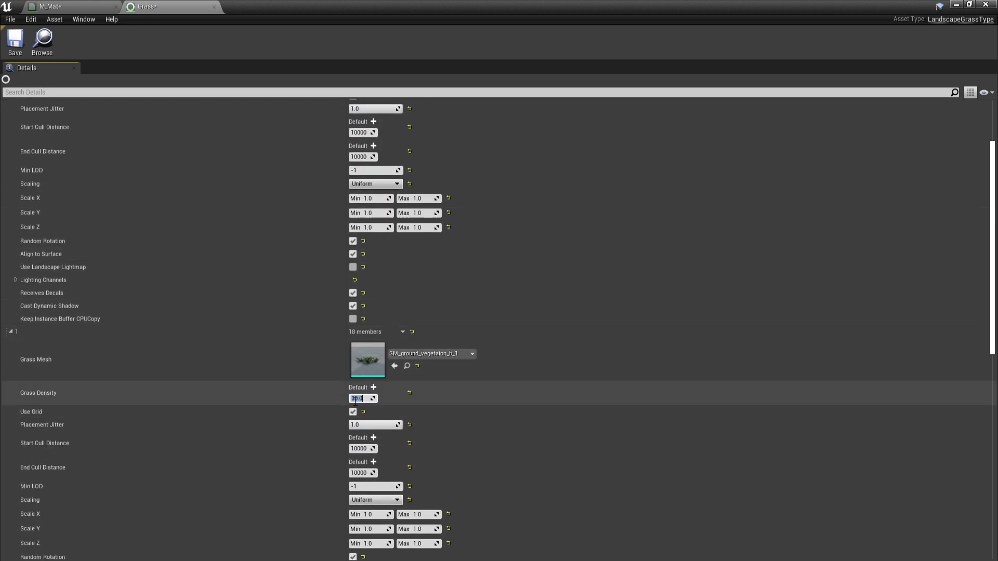
pyautogui.scroll(-10, 463, 451)
pyautogui.click(367, 455)
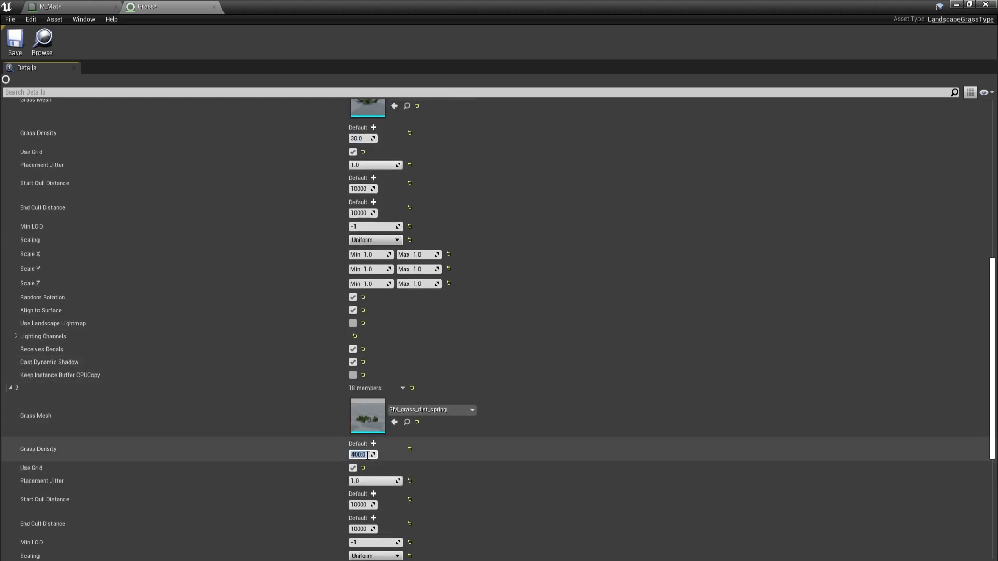
# - Set the third variety's End Cull Distance to 100000, save, and view the grassy landscape
pyautogui.scroll(-3, 448, 375)
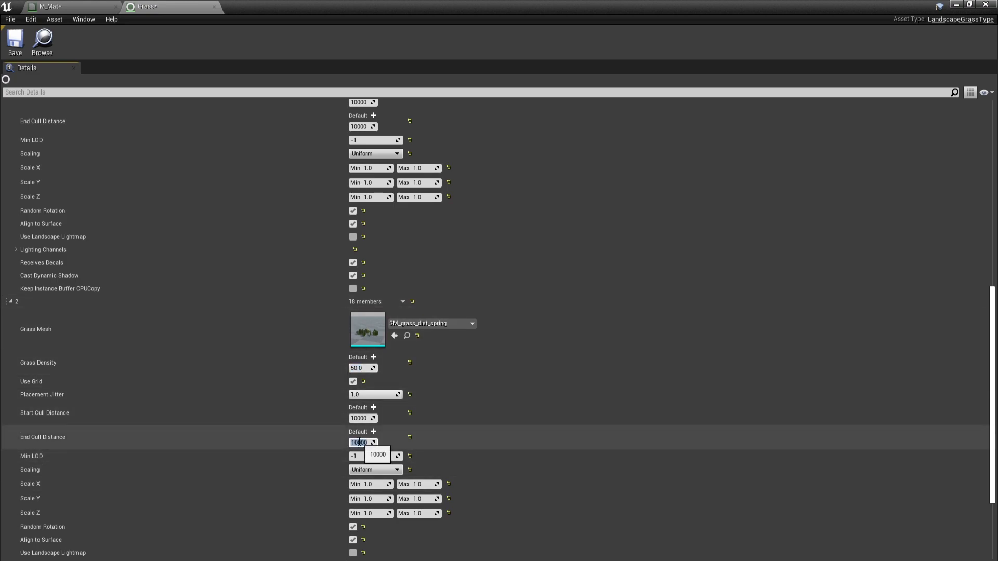
pyautogui.write('100000')
pyautogui.click(15, 40)
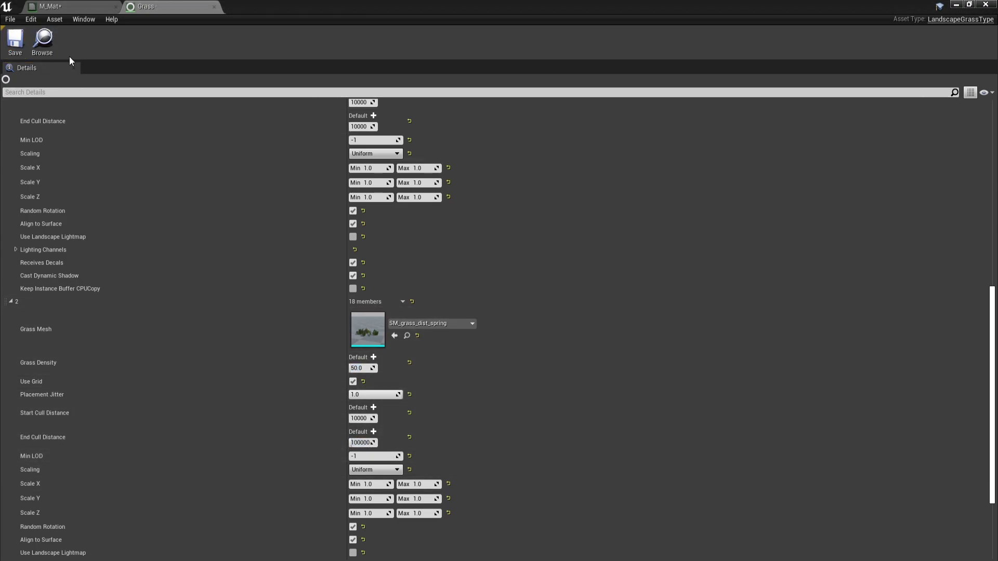
pyautogui.click(969, 5)
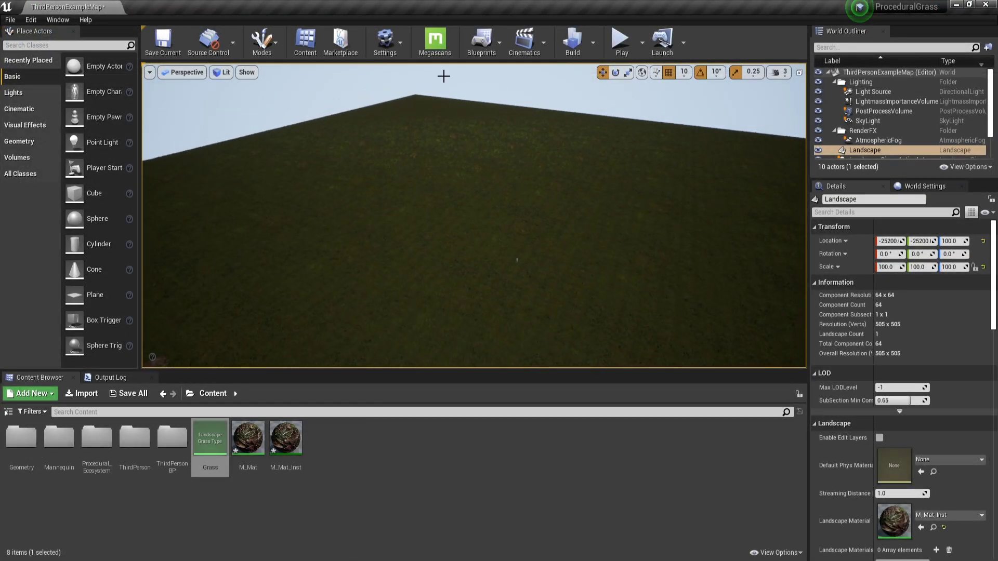
pyautogui.press('w')
pyautogui.moveTo(490, 145); pyautogui.dragTo(489, 179, button='right')
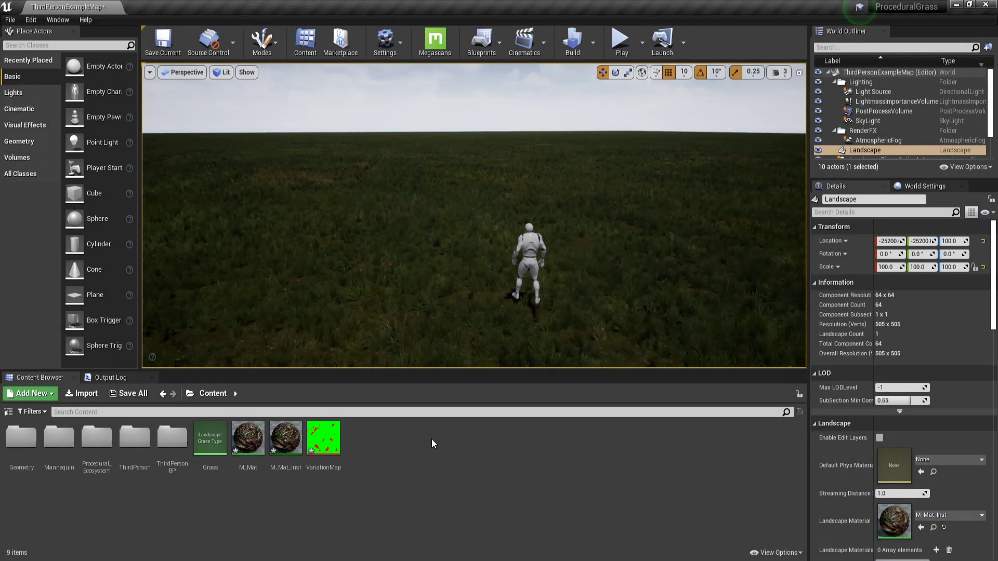
# - Preview the VariationMap texture in the texture editor
pyautogui.doubleClick(328, 434)
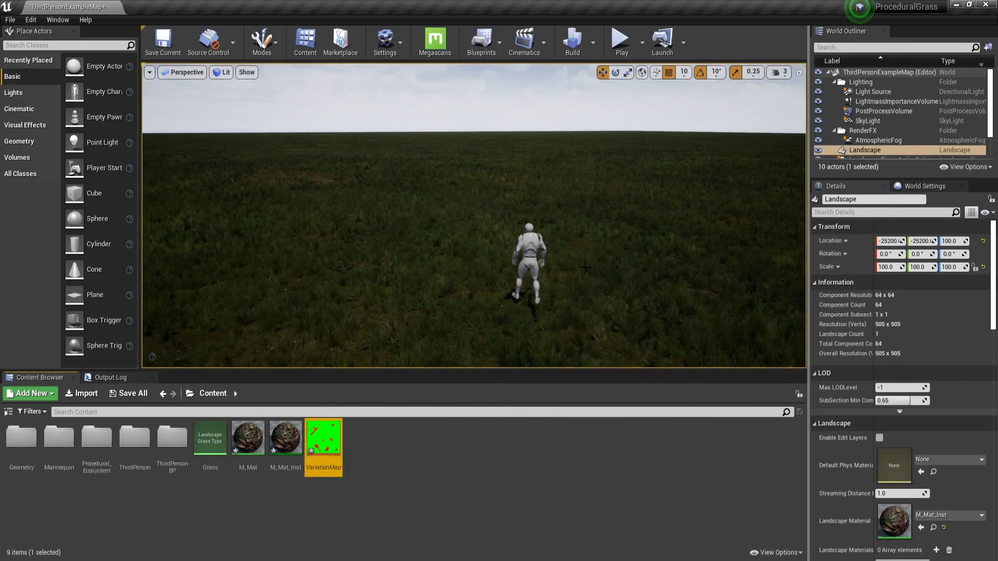
# - Open the Grass_2 grass type with its SM_achillea variety
pyautogui.doubleClick(207, 443)
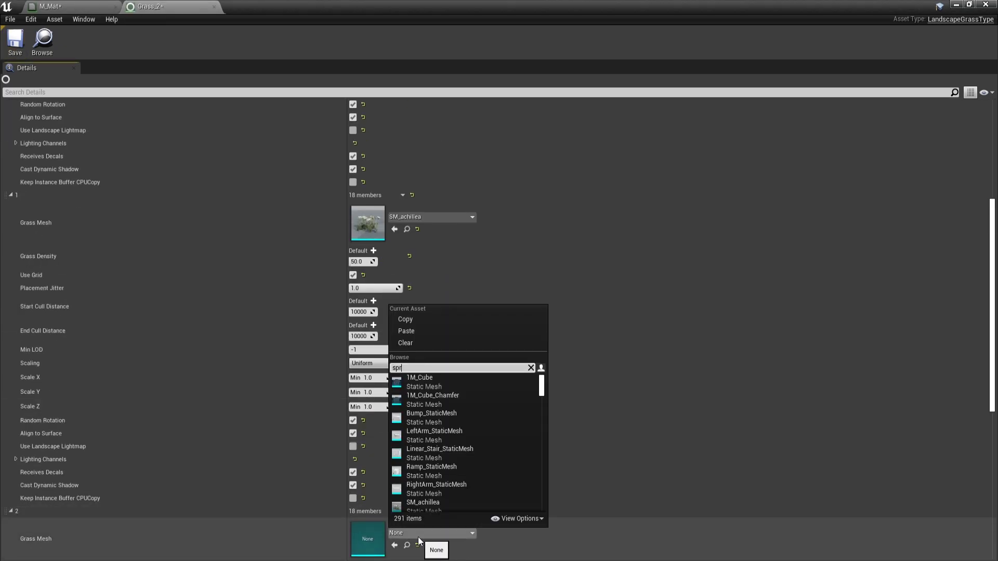
# - Review Grass_2's SM_achillea and Grass_3's SM_papaver varieties, then bring up M_Mat
pyautogui.scroll(-3, 418, 537)
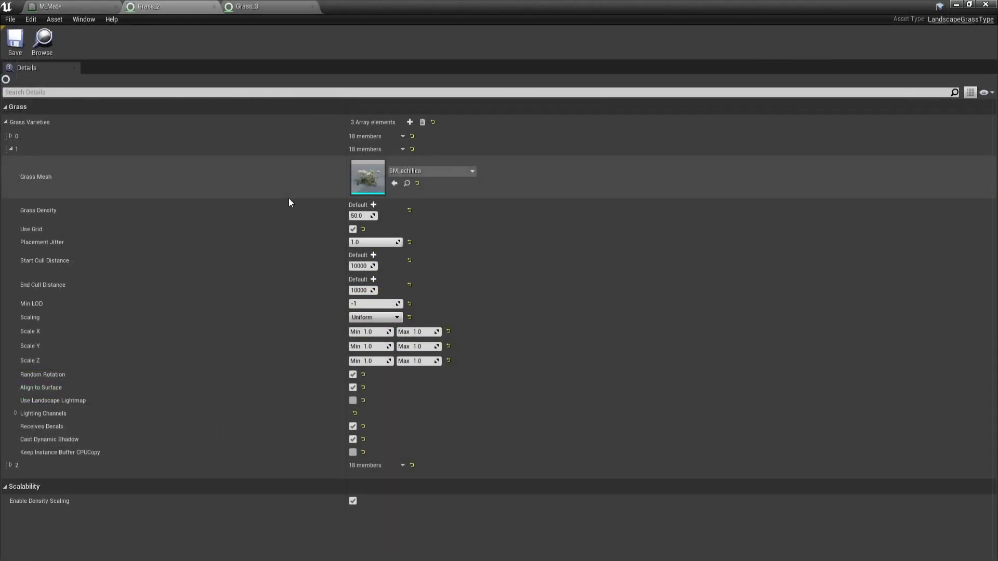
pyautogui.click(281, 5)
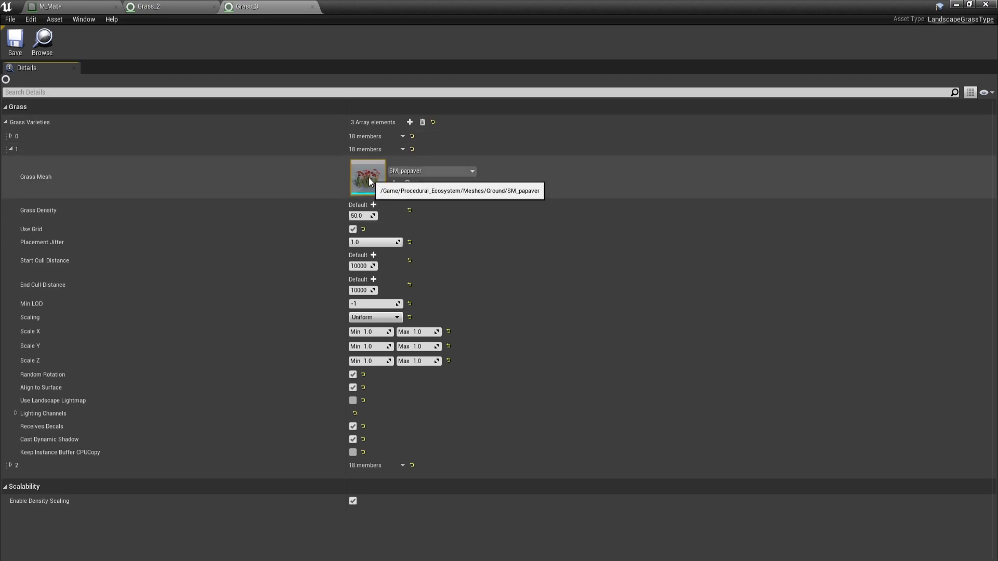
pyautogui.click(67, 6)
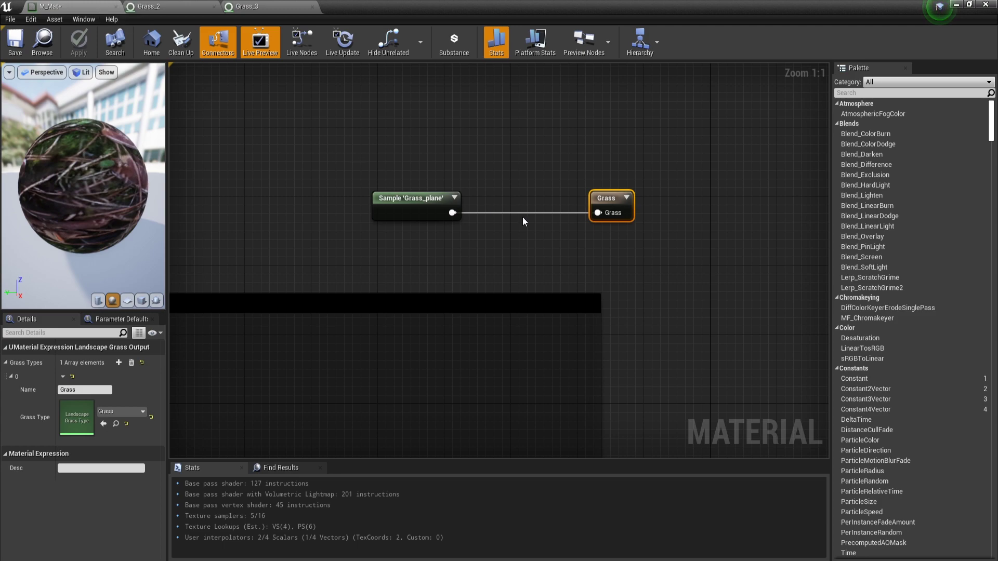
# - Add two Grass output entries named Red Flowers and White Flowers
pyautogui.moveTo(557, 147); pyautogui.dragTo(685, 241)
pyautogui.click(119, 363)
pyautogui.click(90, 400)
pyautogui.write('Re')
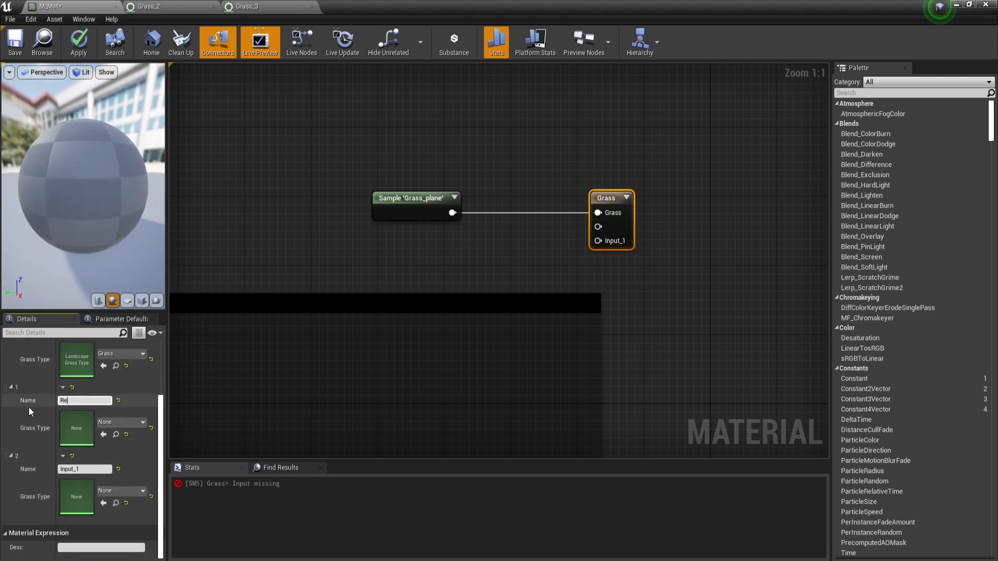
pyautogui.write('d Flowers')
pyautogui.press('Tab')
pyautogui.write('White Flowers')
pyautogui.press('Return')
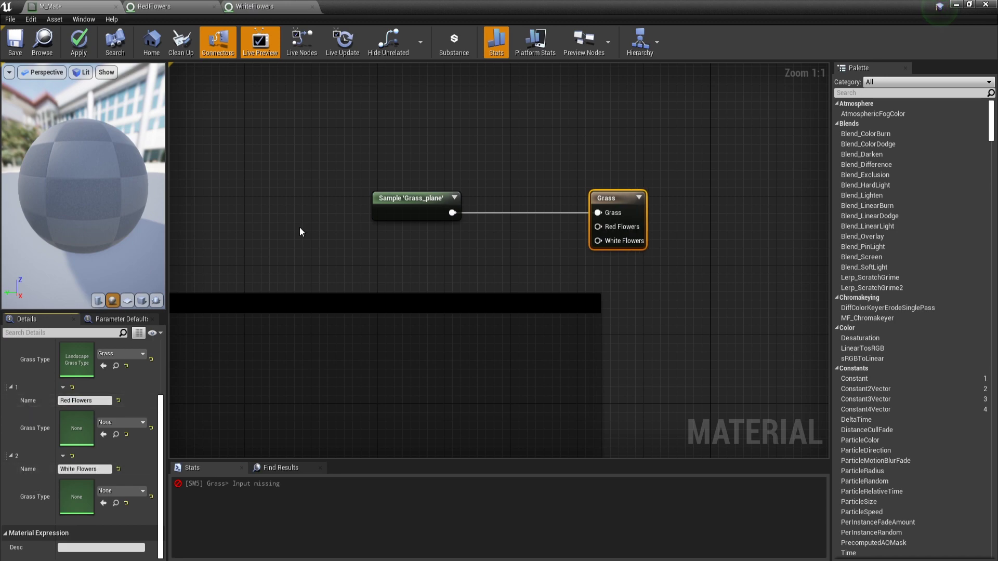
# - Assign the RedFlowers and WhiteFlowers grass types to those two entries
pyautogui.click(121, 422)
pyautogui.click(145, 261)
pyautogui.click(121, 491)
pyautogui.click(141, 363)
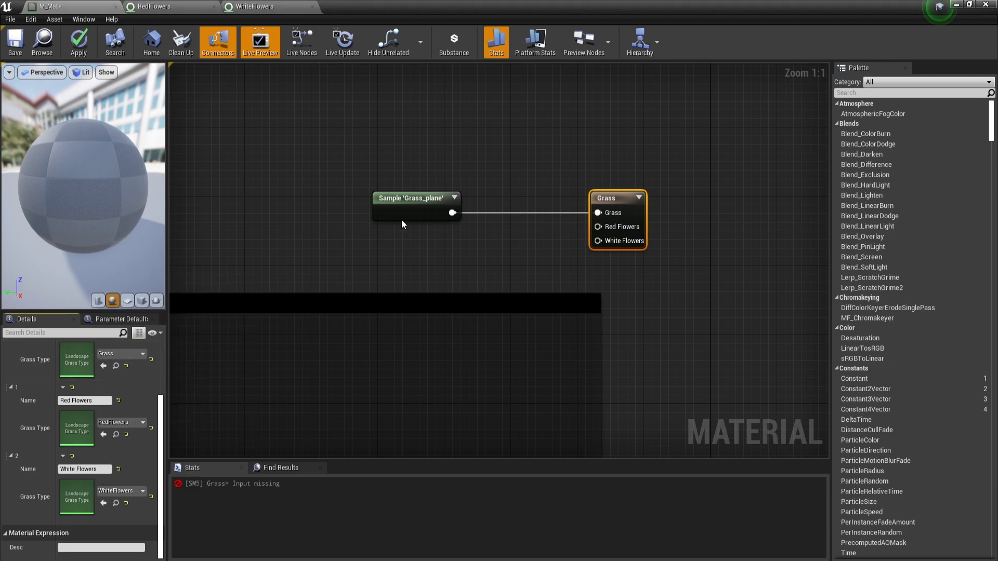
pyautogui.click(303, 190)
pyautogui.moveTo(304, 190); pyautogui.dragTo(332, 314, button='right')
pyautogui.moveTo(345, 236); pyautogui.dragTo(465, 194)
# - Bring the VariationMap texture into the M_Mat graph as a texture sample
pyautogui.click(456, 254)
pyautogui.moveTo(456, 254); pyautogui.dragTo(539, 198, button='right')
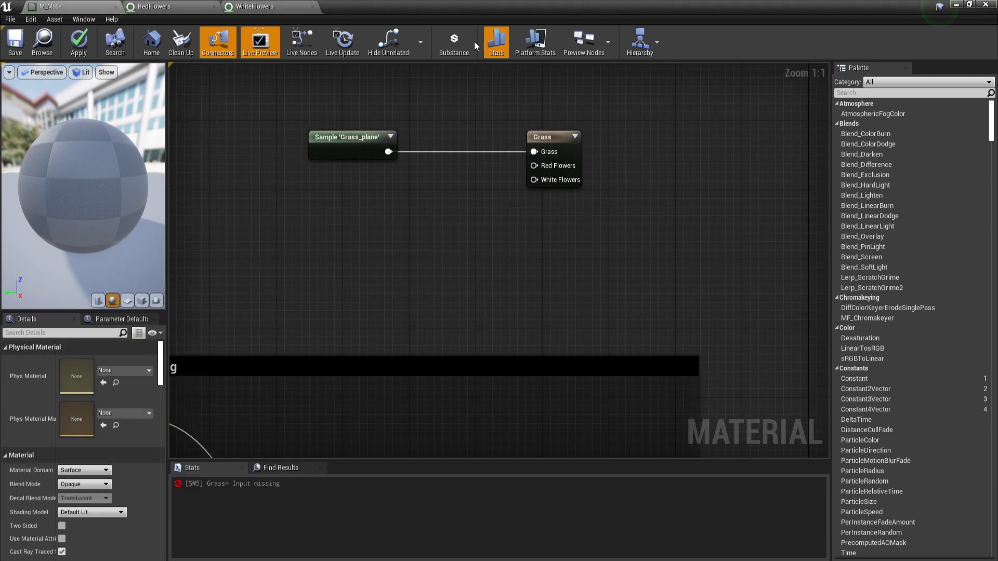
pyautogui.doubleClick(431, 20)
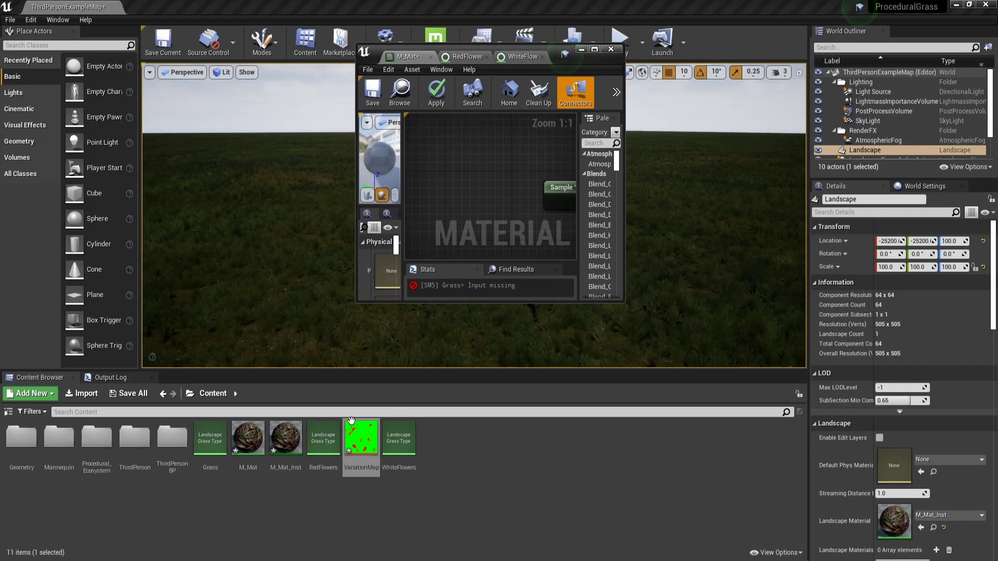
pyautogui.moveTo(361, 440); pyautogui.dragTo(448, 196)
pyautogui.doubleClick(591, 63)
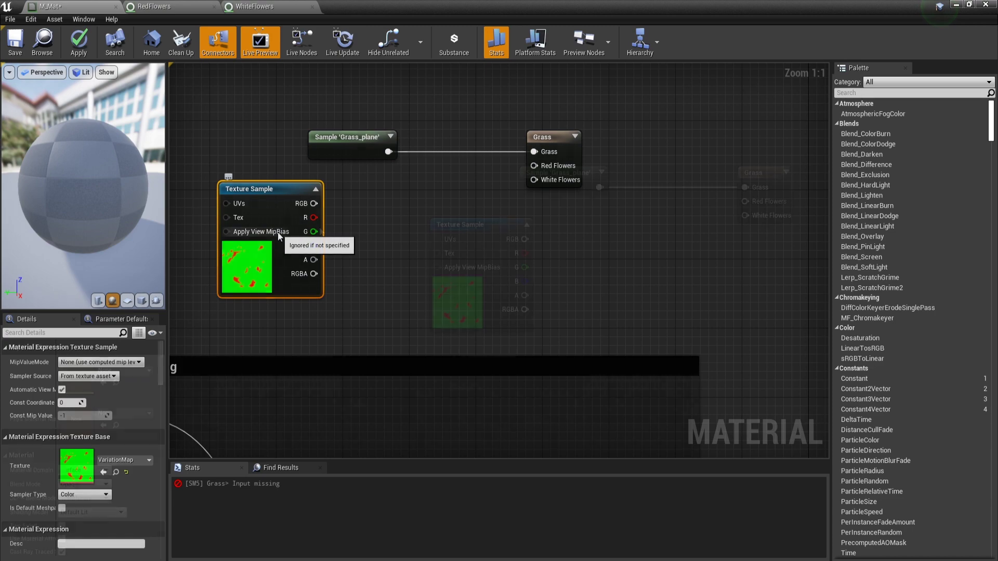
pyautogui.click(333, 234)
pyautogui.moveTo(171, 192); pyautogui.dragTo(380, 228, button='right')
# - Add a TexCoord node and wire it into a Multiply node's A input
pyautogui.rightClick(312, 228)
pyautogui.write('texc')
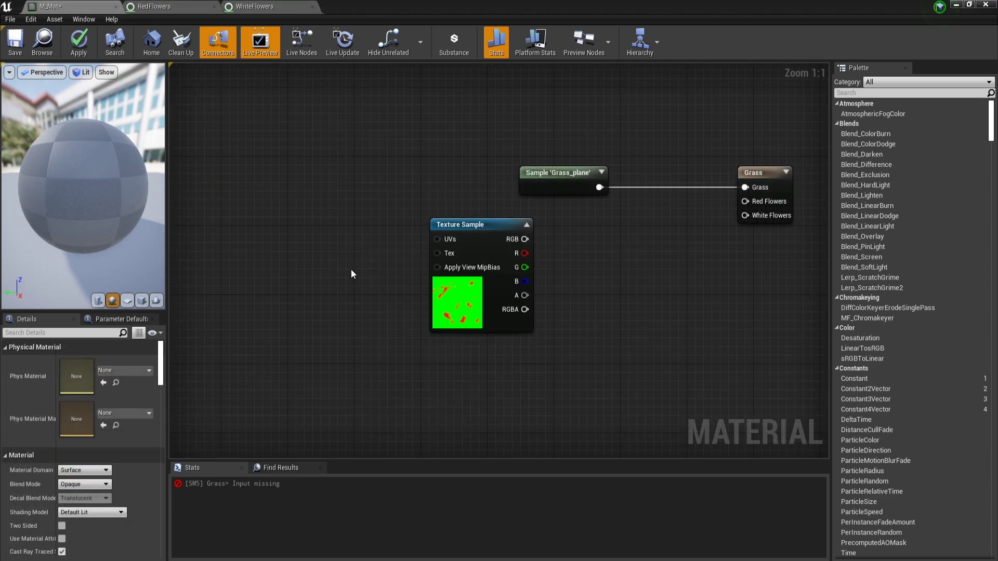
pyautogui.click(313, 223)
pyautogui.moveTo(311, 243); pyautogui.dragTo(360, 240)
pyautogui.click(332, 232)
pyautogui.click(236, 270)
# - Multiply by a Variation Scale parameter of 0.01, feed the texture's UVs, and connect R to Red Flowers
pyautogui.click(237, 272)
pyautogui.write('Variation Scale')
pyautogui.press('Return')
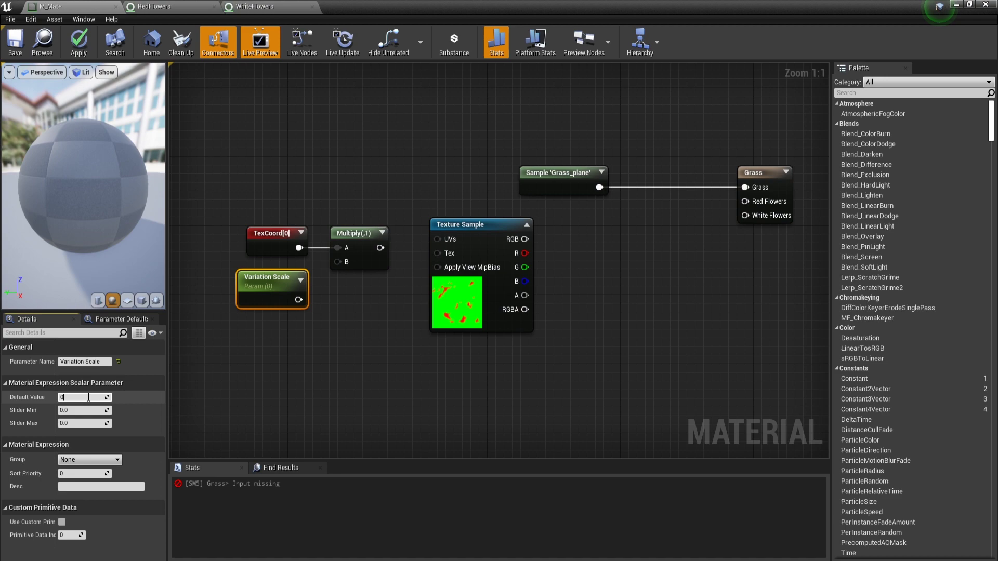
pyautogui.click(88, 397)
pyautogui.write('0.01')
pyautogui.press('Return')
pyautogui.moveTo(298, 300); pyautogui.dragTo(435, 241)
pyautogui.moveTo(435, 242); pyautogui.dragTo(437, 239)
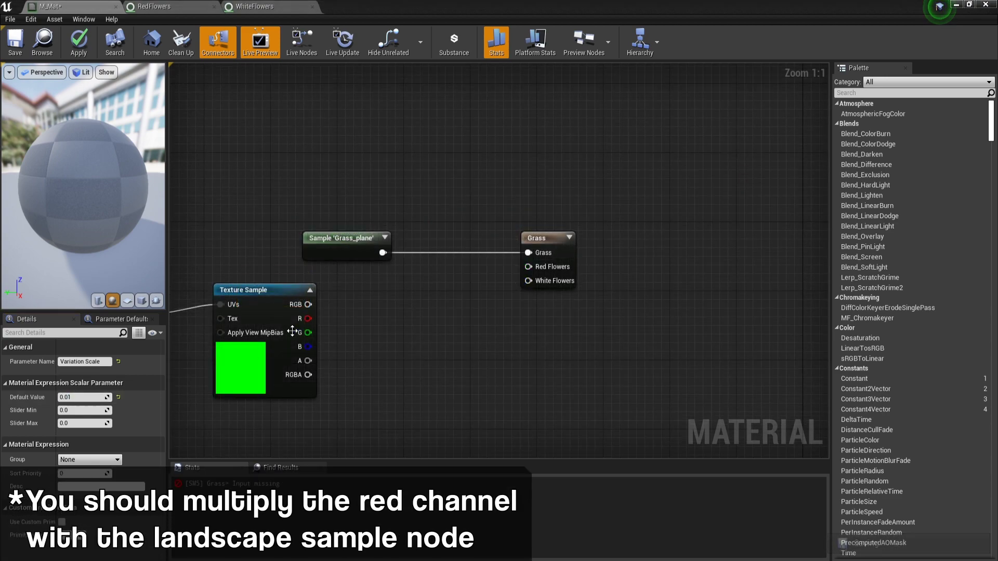
pyautogui.moveTo(308, 322); pyautogui.dragTo(528, 266)
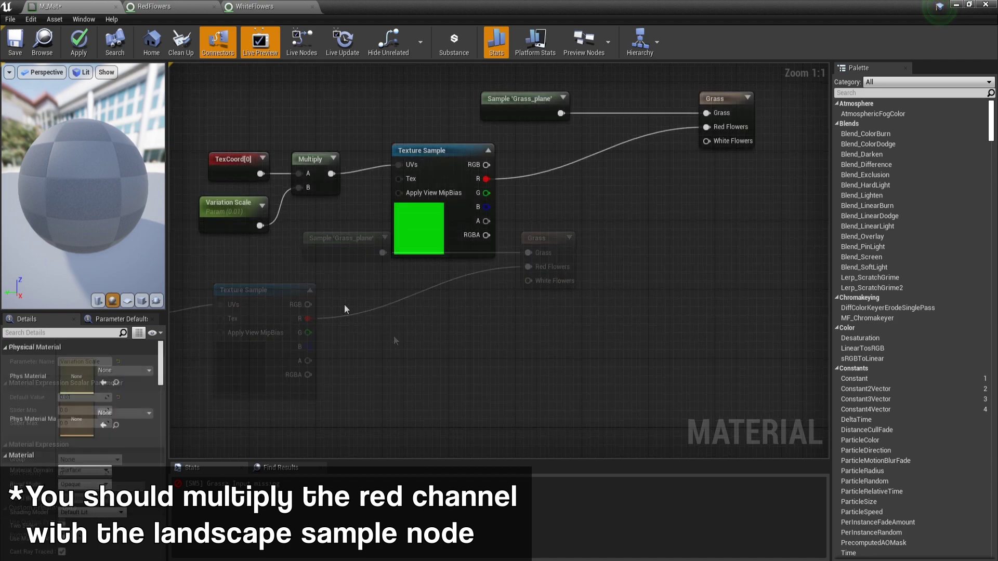
pyautogui.rightClick(344, 307)
# - Rotate the scaled coordinates with a CustomRotator using a 0.25 angle constant
pyautogui.write('customrotator')
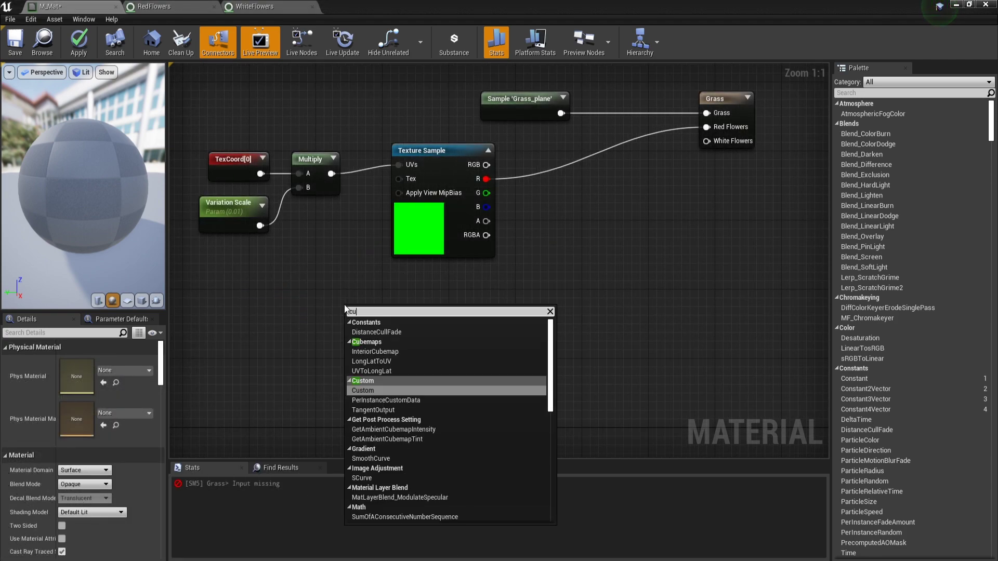
pyautogui.press('Return')
pyautogui.moveTo(330, 174); pyautogui.dragTo(353, 326)
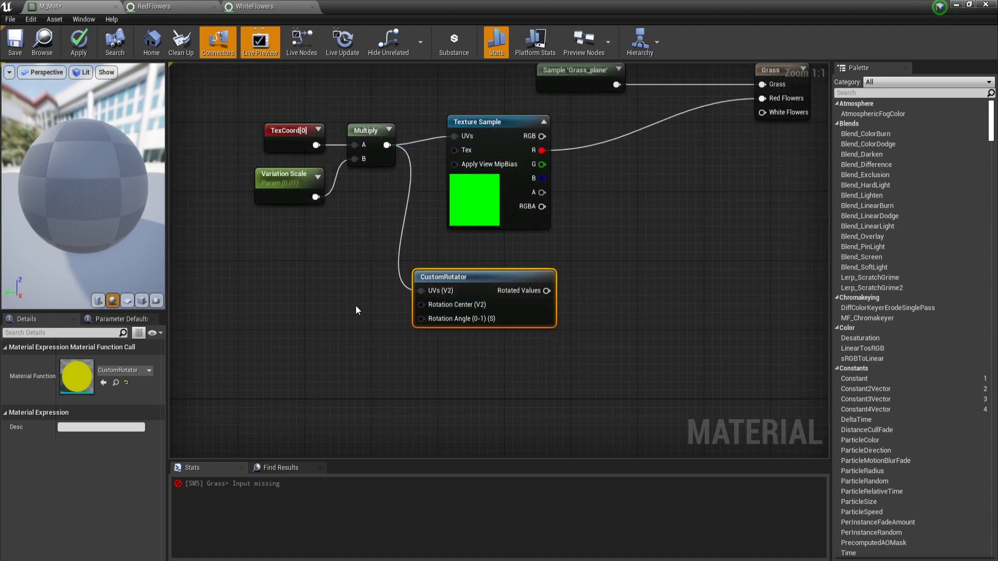
pyautogui.click(348, 317)
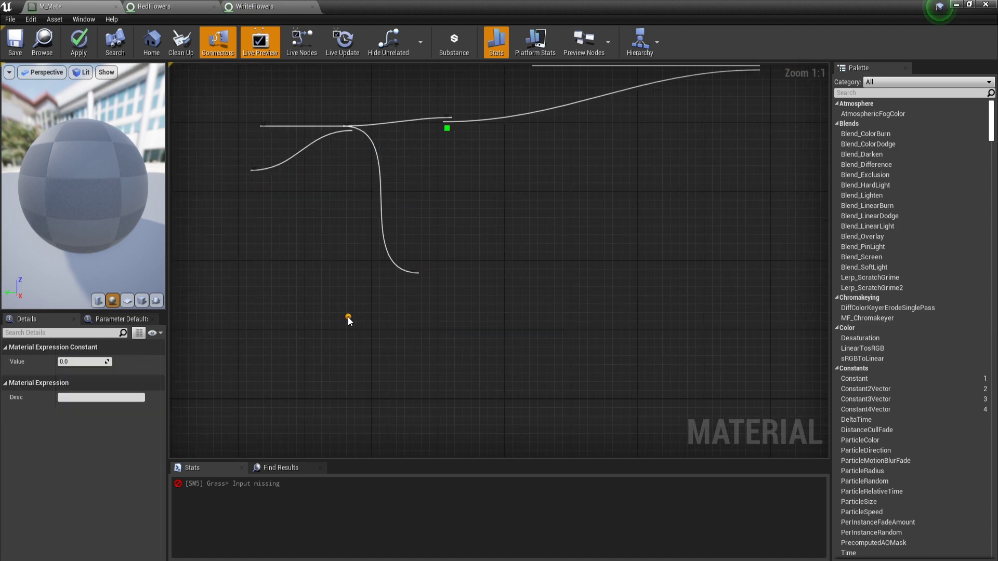
pyautogui.click(77, 364)
pyautogui.write('0.25')
pyautogui.press('Return')
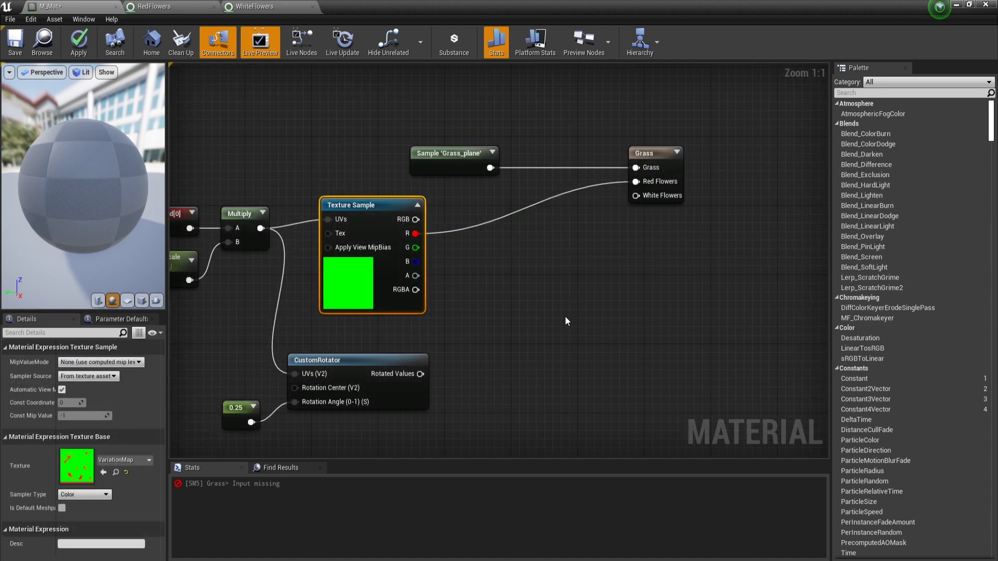
# - Duplicate the VariationMap sample, feed it the rotated UVs, and wire its R into White Flowers
pyautogui.hotkey('ctrl', 'c')
pyautogui.hotkey('ctrl', 'v')
pyautogui.moveTo(420, 374); pyautogui.dragTo(511, 332)
pyautogui.moveTo(597, 346); pyautogui.dragTo(637, 195)
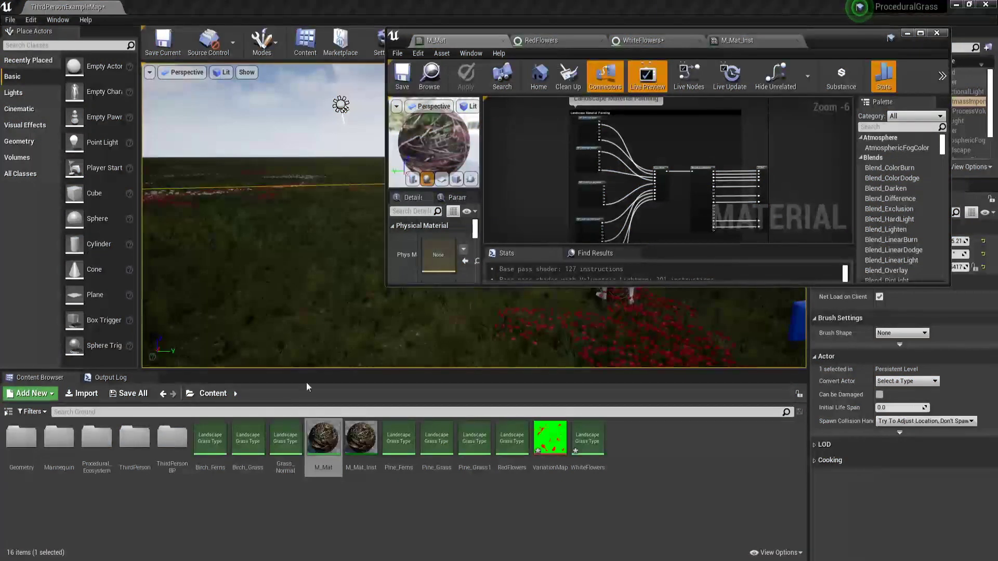
# - Zoom the M_Mat graph to review the Grass, White Flowers and Red Flowers entries
pyautogui.scroll(3, 655, 195)
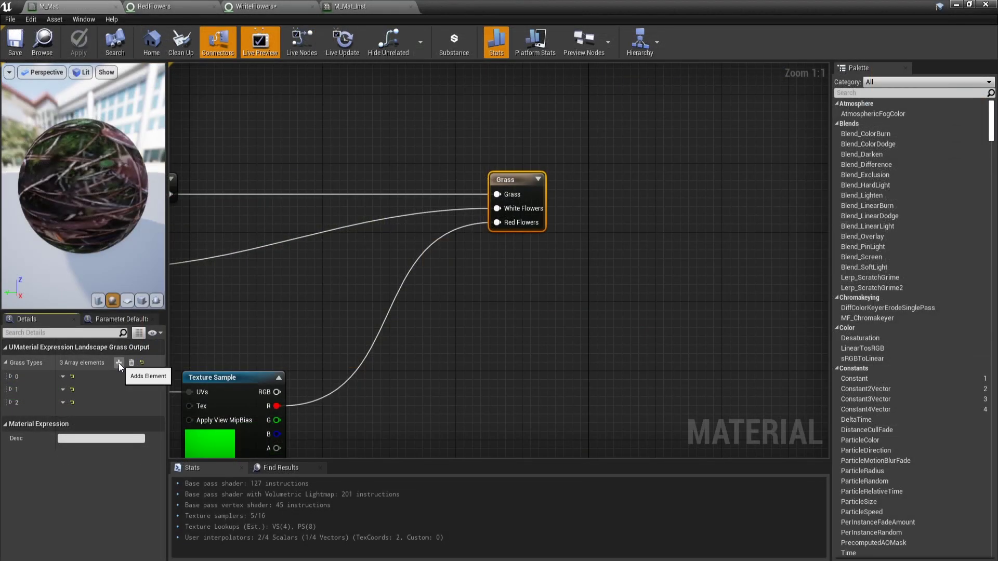
# - Expand the Grass Output to eight grass types and assign the birch and pine grass assets
pyautogui.click(118, 363)
pyautogui.click(118, 363)
pyautogui.click(118, 363)
pyautogui.click(119, 363)
pyautogui.click(118, 363)
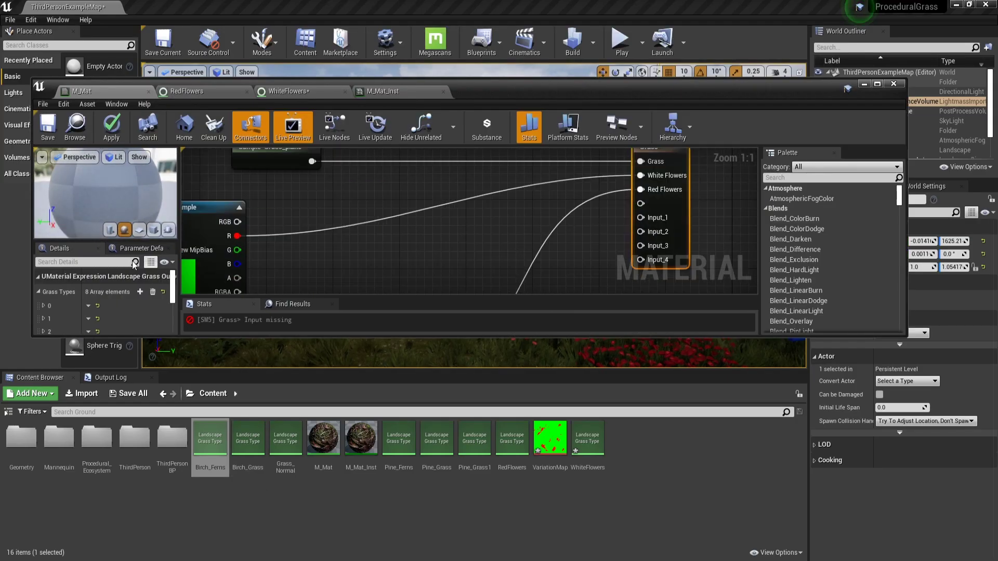
pyautogui.click(284, 440)
pyautogui.click(398, 439)
pyautogui.click(474, 439)
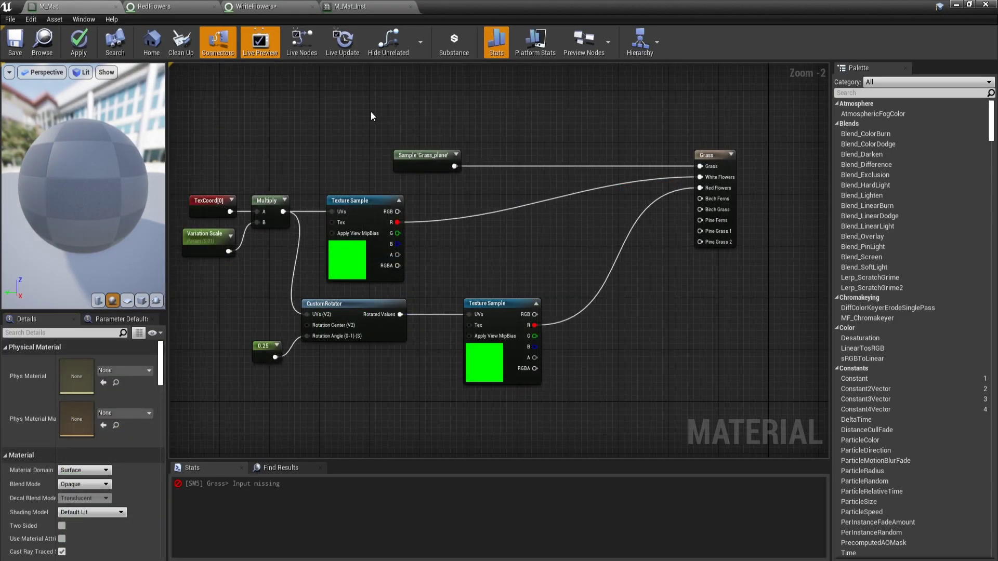
# - Duplicate the Grass_plane layer Sample node to make a Birch_forest_a sample for the birch entries
pyautogui.click(426, 156)
pyautogui.hotkey('ctrl', 'c')
pyautogui.moveTo(483, 182); pyautogui.dragTo(457, 93, button='right')
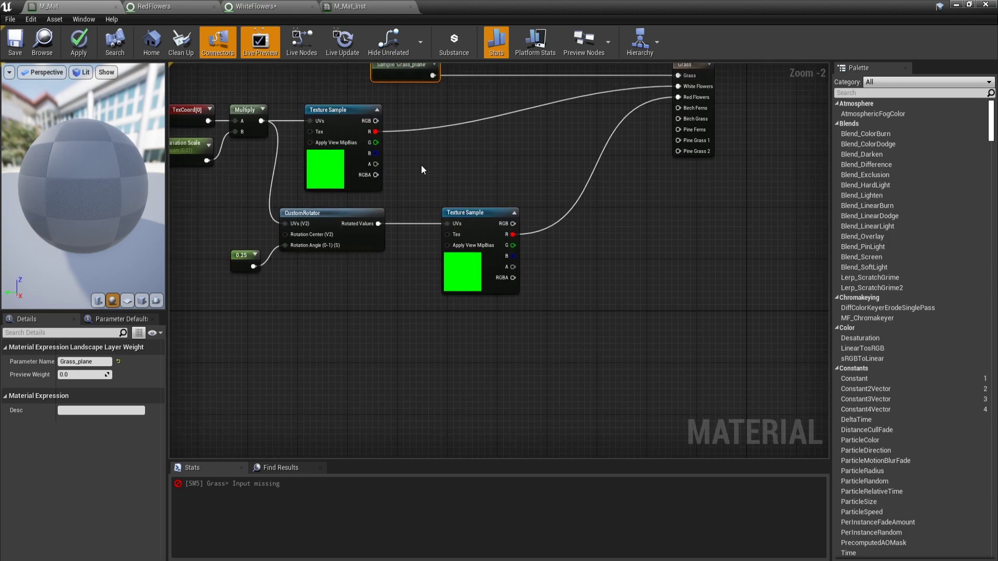
pyautogui.hotkey('ctrl', 'v')
pyautogui.hotkey('ctrl', 'v')
pyautogui.scroll(2, 419, 367)
pyautogui.click(447, 294)
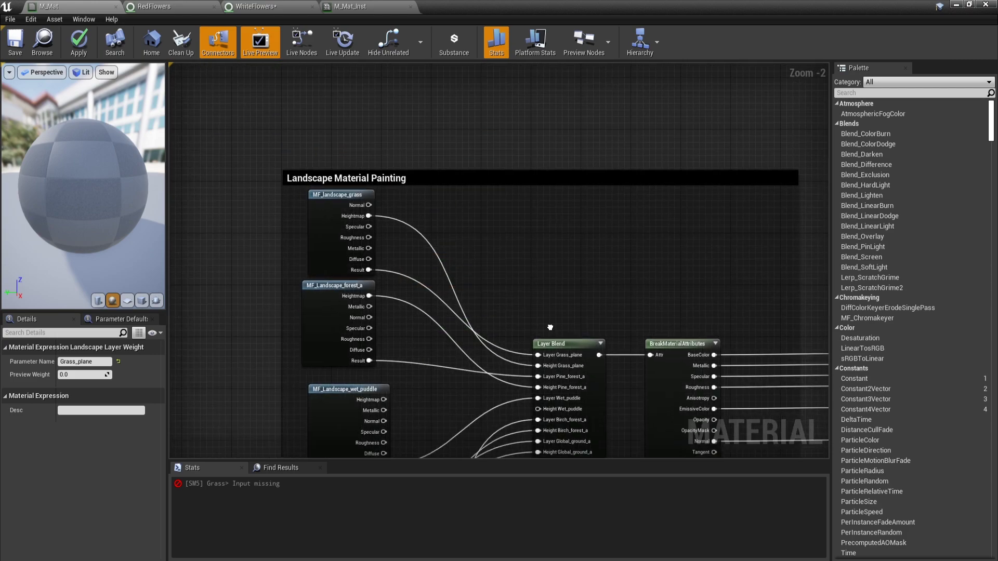
pyautogui.scroll(3, 510, 248)
pyautogui.click(511, 249)
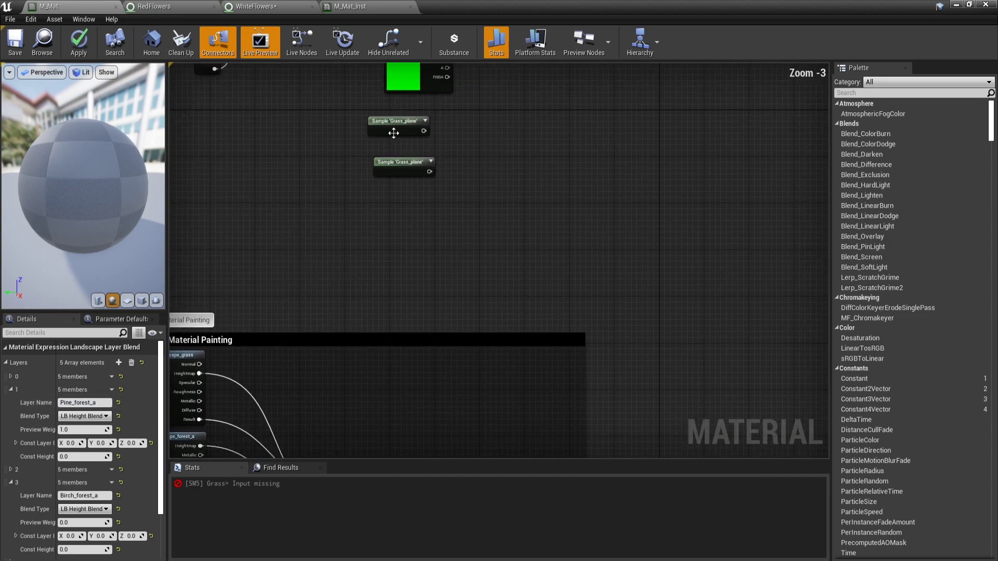
pyautogui.click(397, 127)
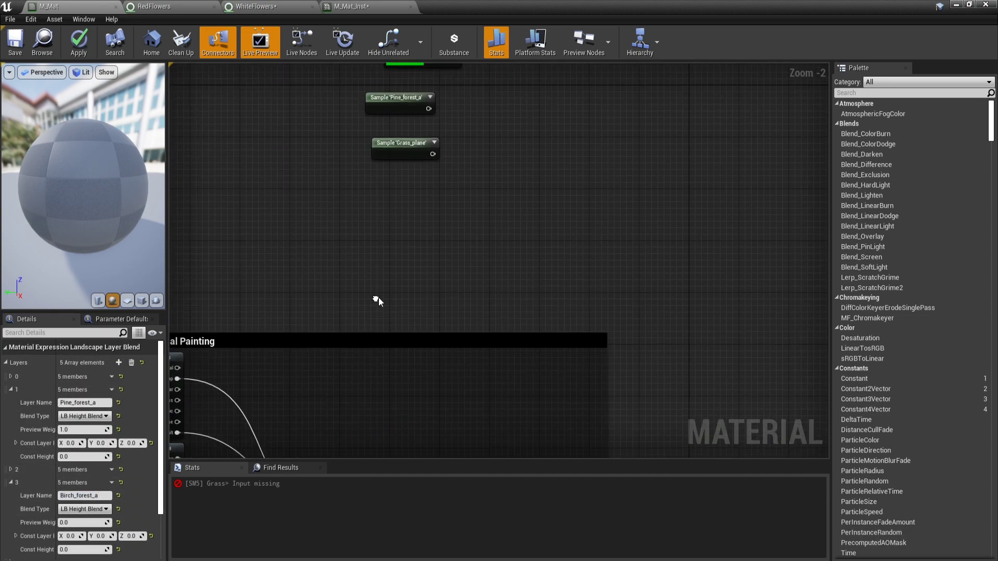
pyautogui.click(408, 150)
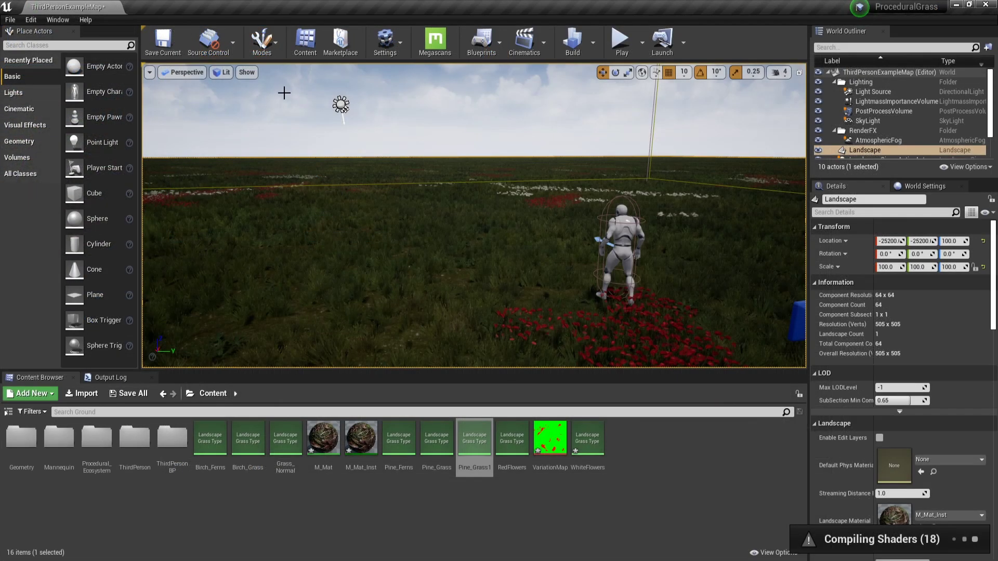
# - In Landscape mode, brush the Pine_forest_a layer onto the ground beside the character
pyautogui.click(261, 42)
pyautogui.click(289, 90)
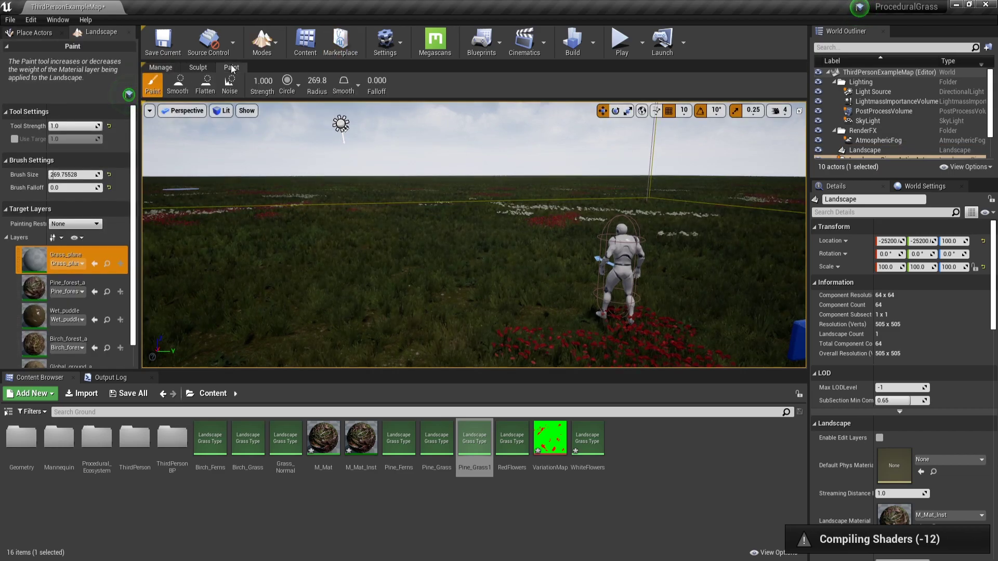
pyautogui.click(78, 292)
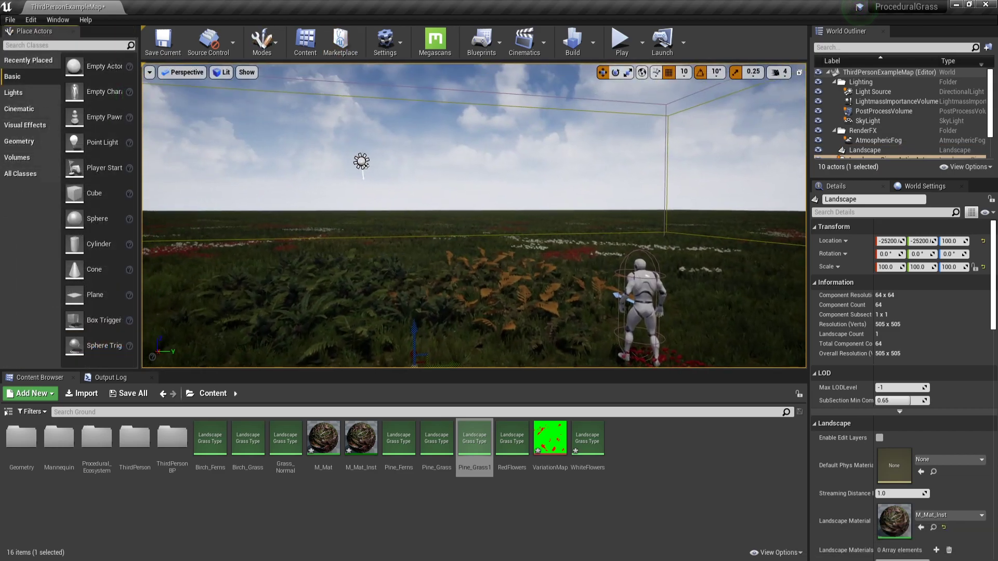
pyautogui.moveTo(361, 161)
pyautogui.mouseDown(button='right')
pyautogui.moveTo(361, 239)
pyautogui.moveTo(364, 224)
pyautogui.moveTo(437, 176)
pyautogui.mouseUp(button='right')
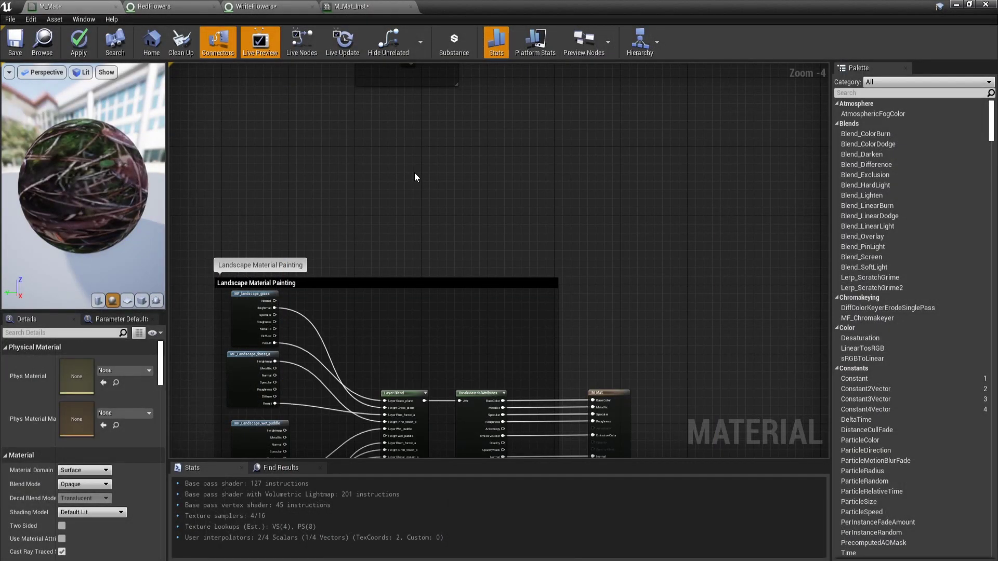
pyautogui.moveTo(416, 177); pyautogui.dragTo(416, 116, button='right')
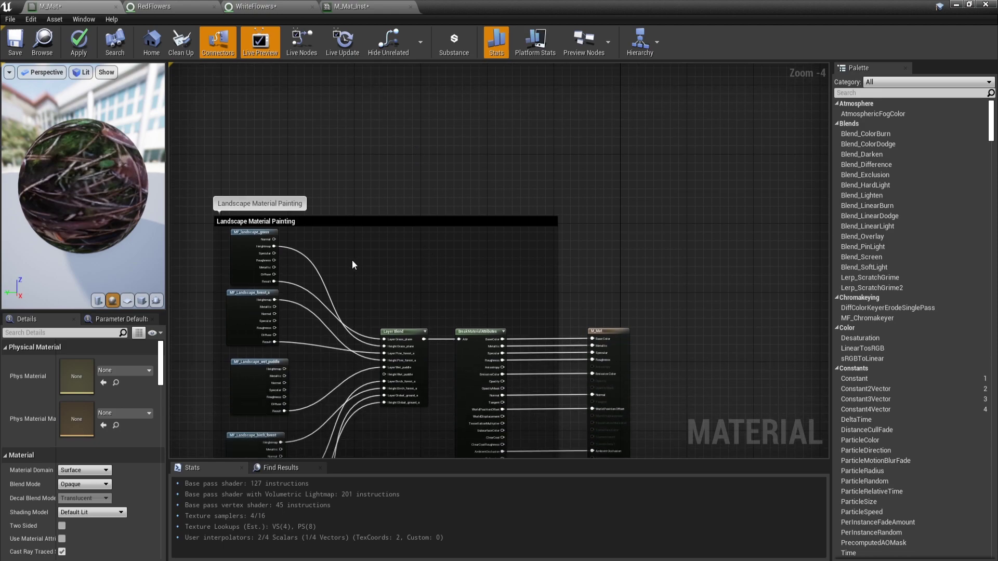
pyautogui.moveTo(351, 260); pyautogui.dragTo(376, 428, button='right')
pyautogui.scroll(4, 447, 275)
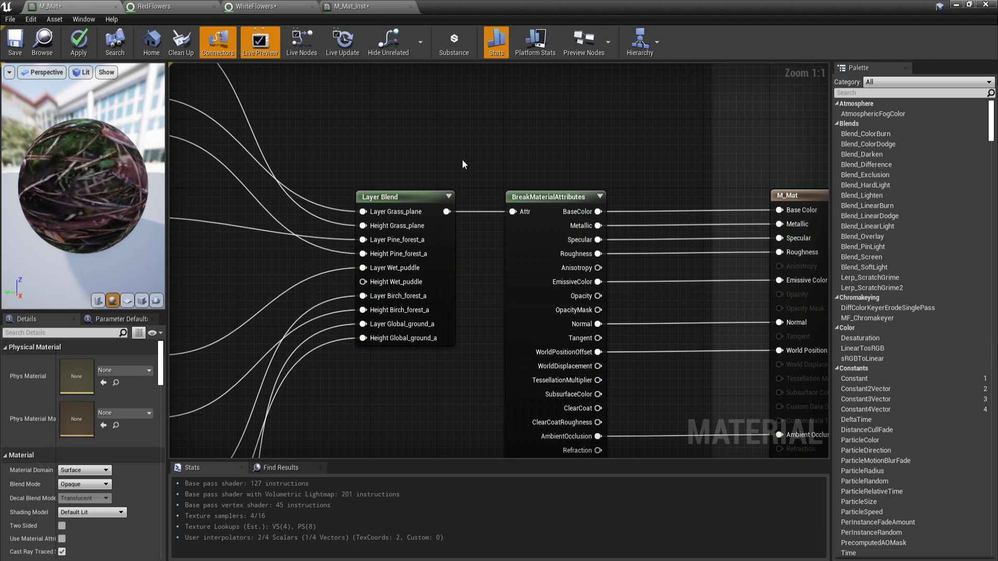
pyautogui.scroll(-5, 464, 162)
pyautogui.scroll(4, 435, 185)
pyautogui.moveTo(354, 191); pyautogui.dragTo(389, 245, button='right')
pyautogui.scroll(-1, 389, 245)
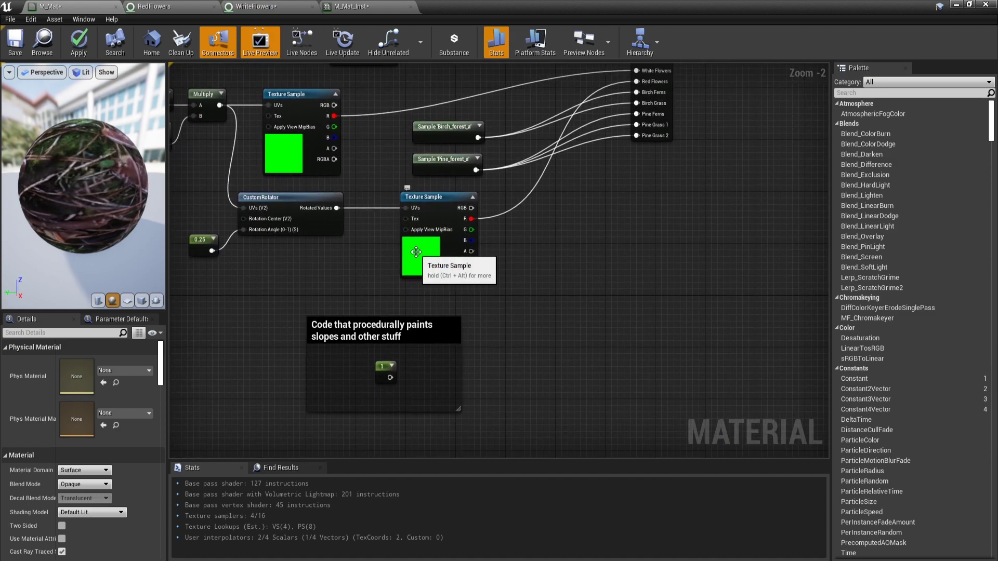
pyautogui.scroll(1, 410, 326)
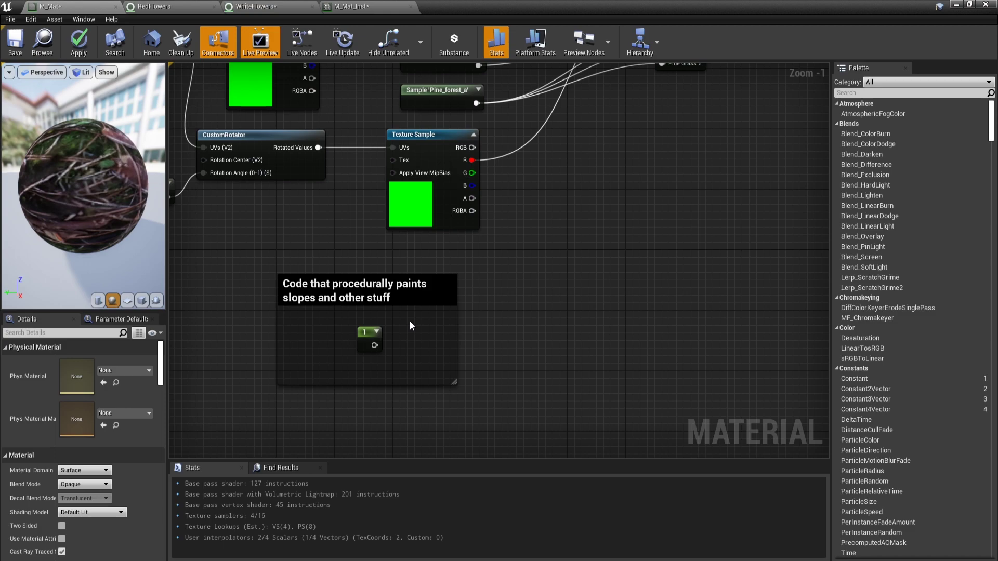
pyautogui.moveTo(409, 320); pyautogui.dragTo(391, 443, button='right')
# - Extend the Subtract chain with the Birch_forest_a and Pine_forest_a samples and apply the material
pyautogui.moveTo(390, 176); pyautogui.dragTo(485, 266)
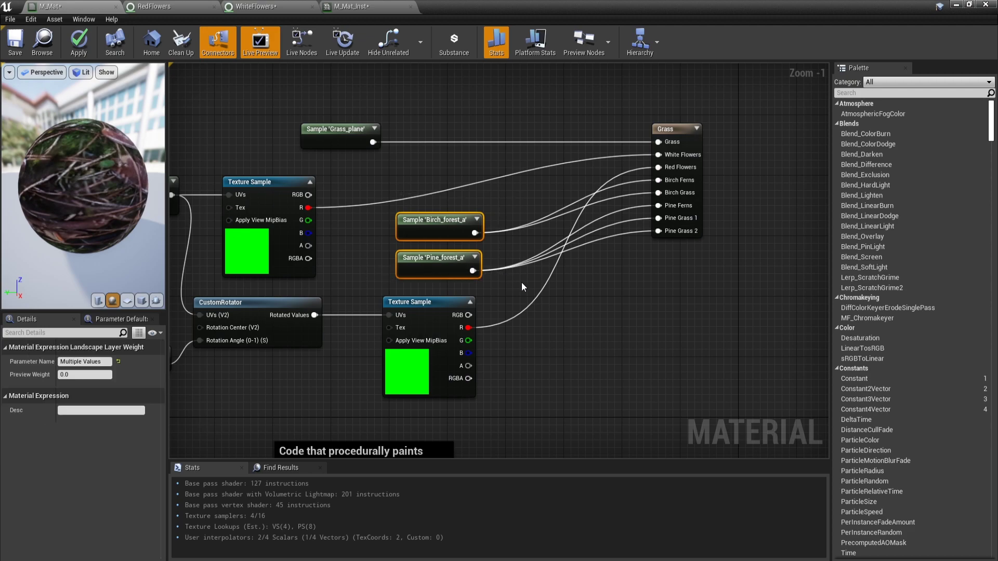
pyautogui.scroll(-2, 522, 282)
pyautogui.scroll(2, 519, 301)
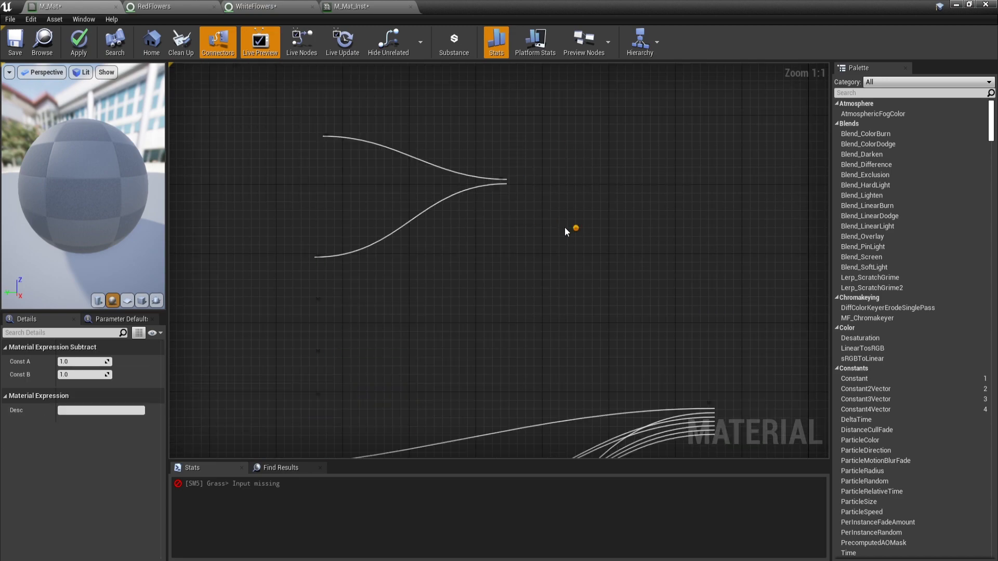
pyautogui.hotkey('ctrl', 'w')
pyautogui.hotkey('ctrl', 'w')
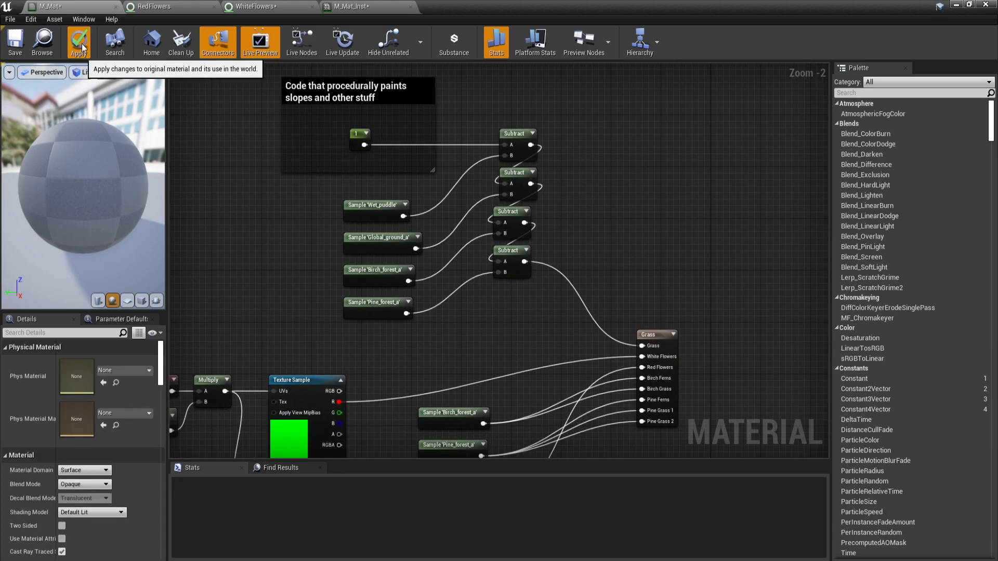
pyautogui.click(84, 48)
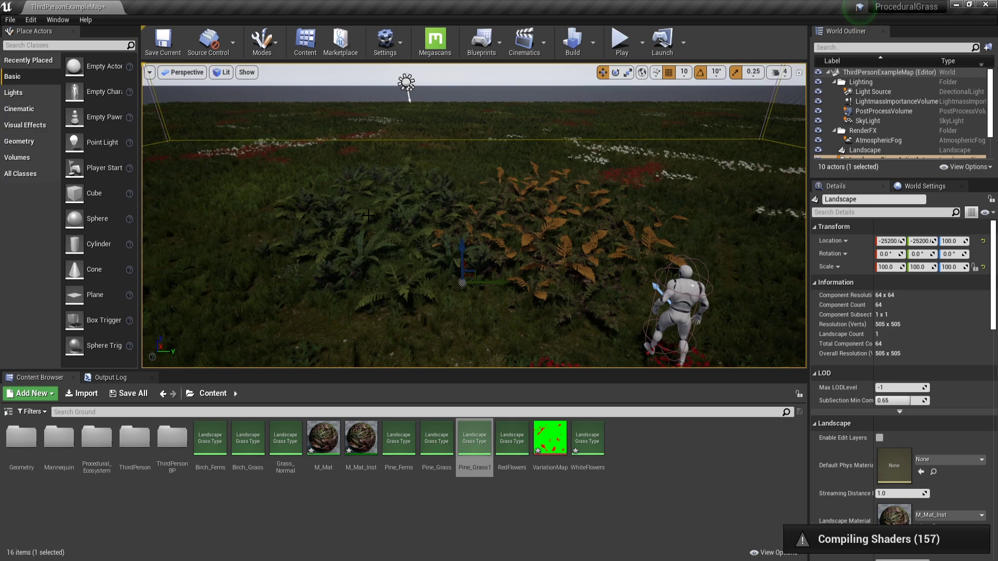
# - Deselect the grass type asset in the Content Browser
pyautogui.click(373, 503)
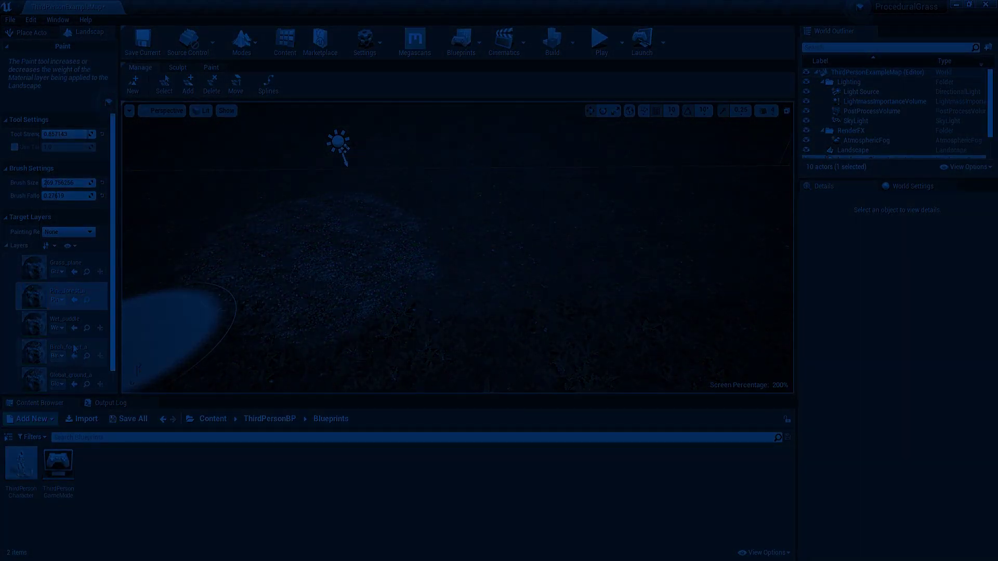
# - Choose the Birch_forest_a target layer and brush a birch patch over the landscape
pyautogui.click(74, 349)
pyautogui.moveTo(473, 283)
pyautogui.mouseDown()
pyautogui.moveTo(451, 210)
pyautogui.moveTo(576, 313)
pyautogui.moveTo(583, 222)
pyautogui.mouseUp()
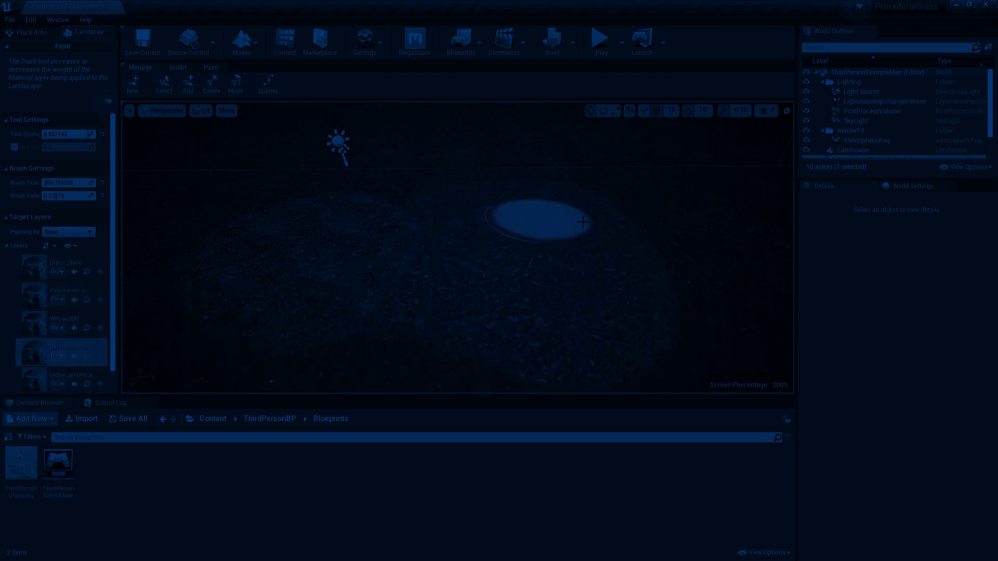